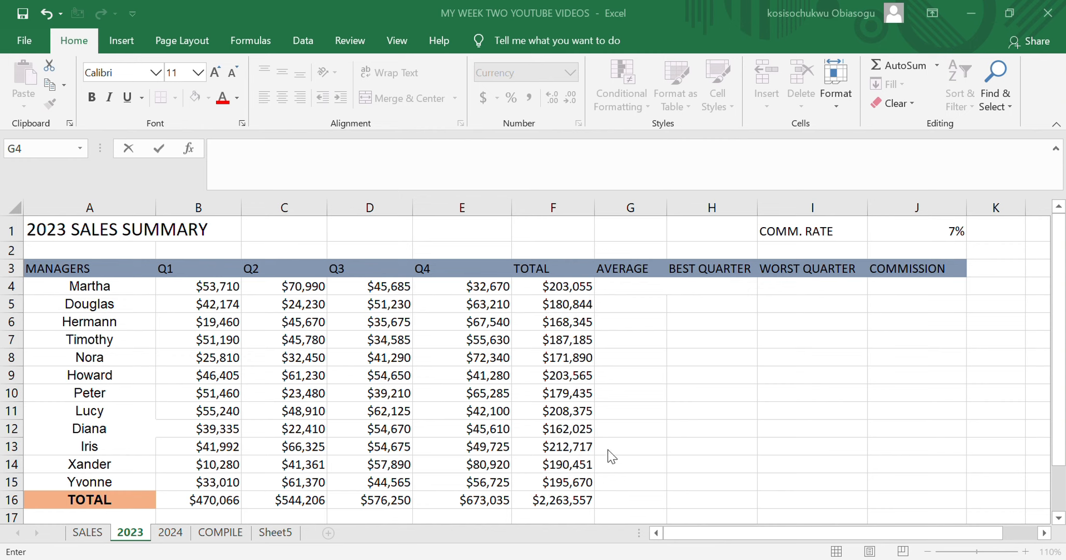
Enter the formula =AVERAGE(B4:E4) in cell G4 to average the first manager's four quarters.
click(616, 280)
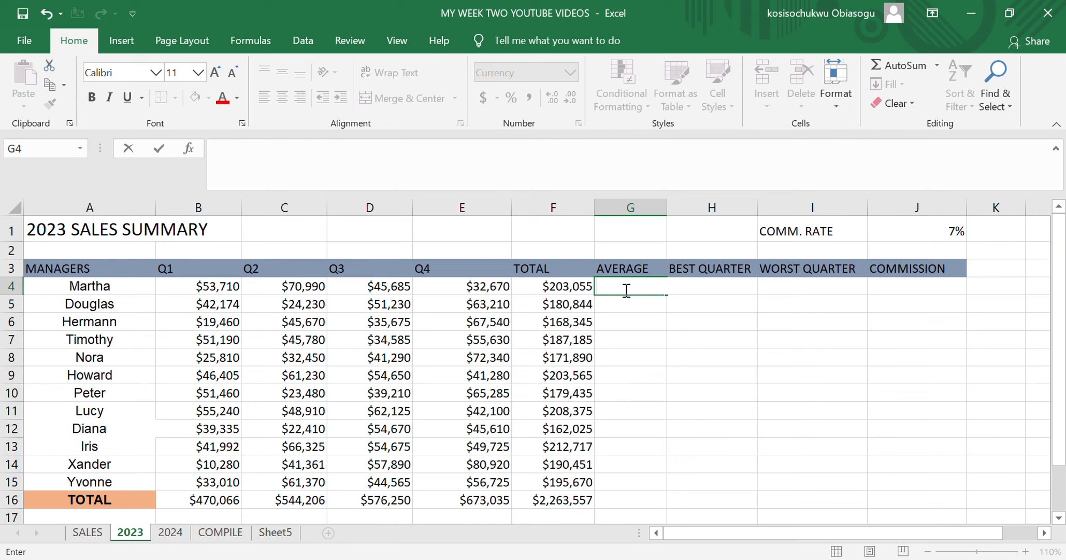
key(F2)
text(=)
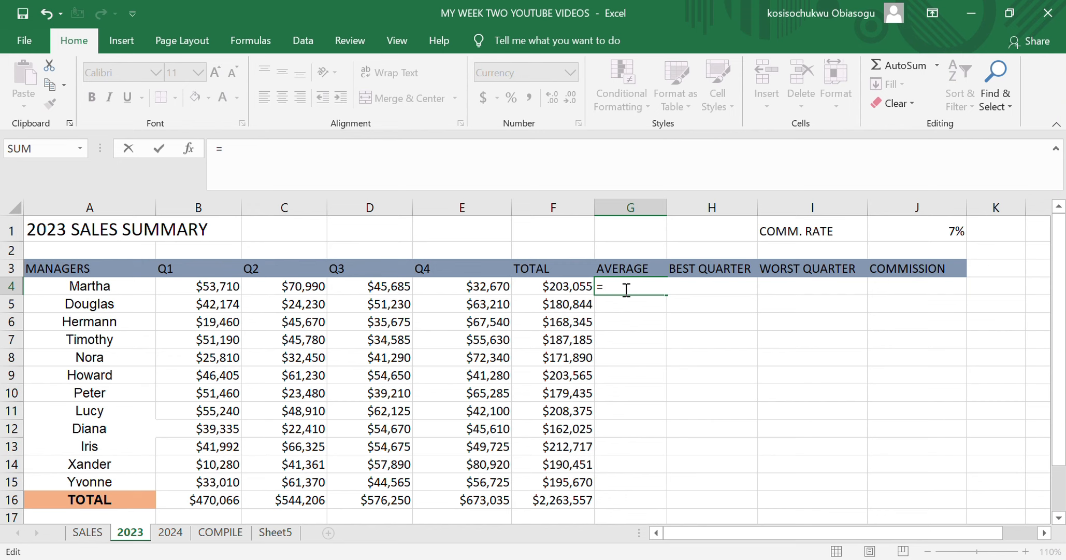
text(AVE)
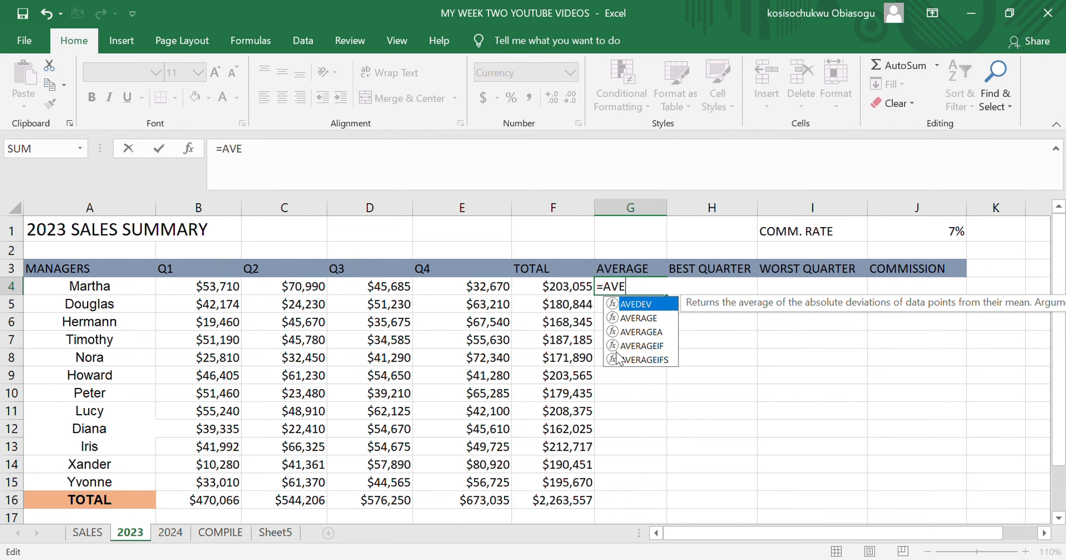
double_click(633, 317)
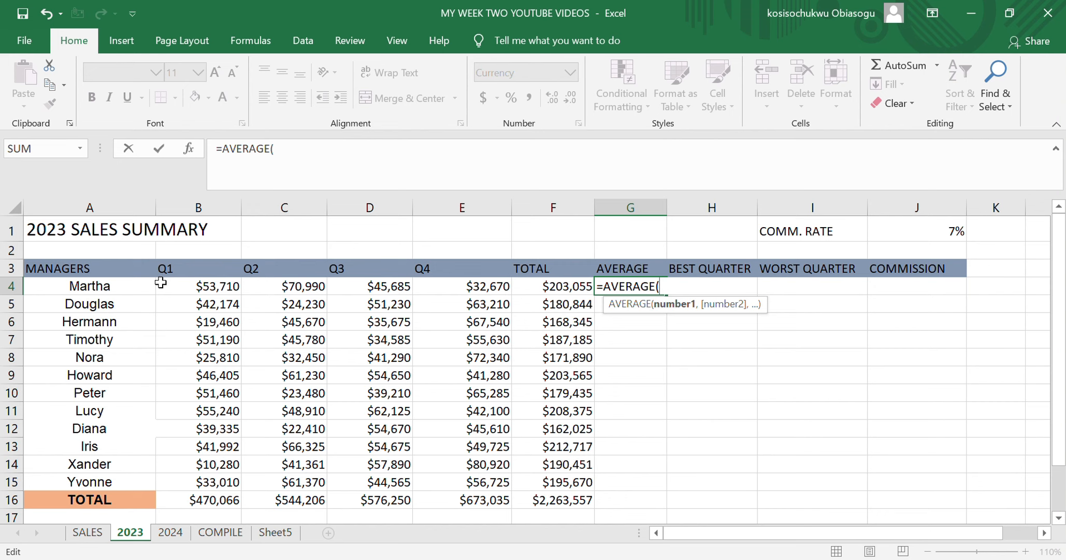
drag(163, 283, 465, 292)
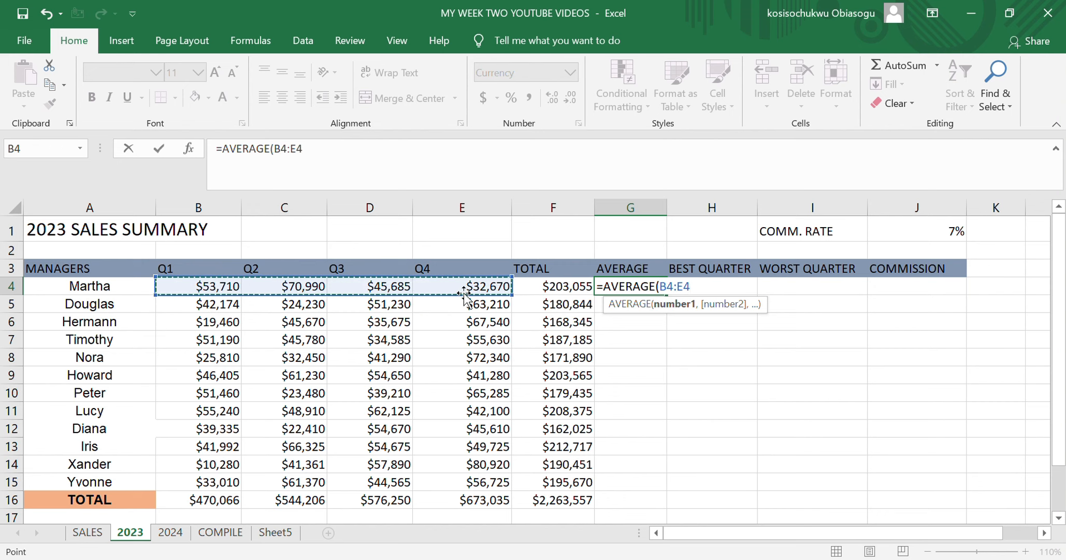
text())
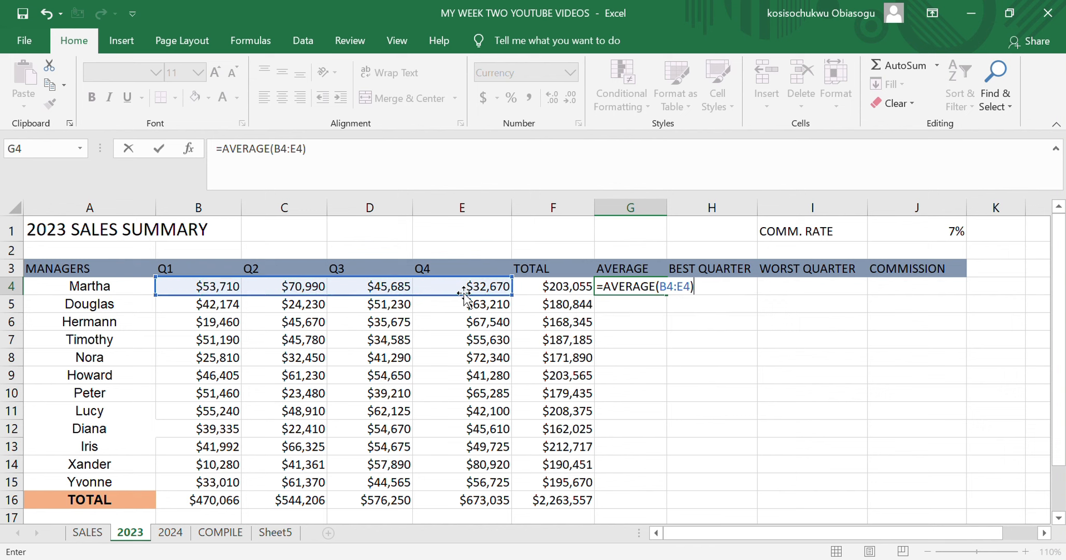
key(Return)
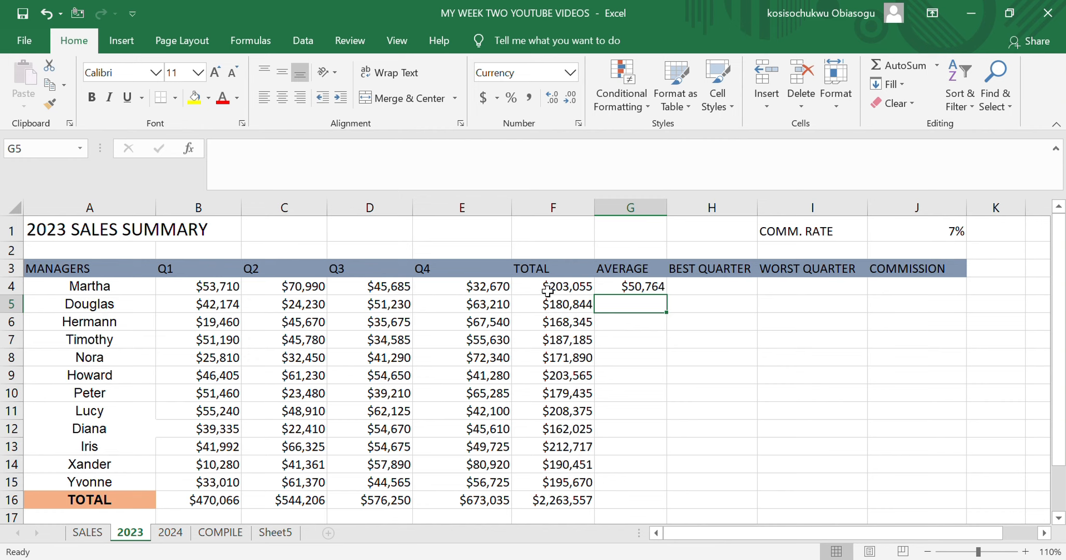
Undo the average formula entered in G4.
click(642, 290)
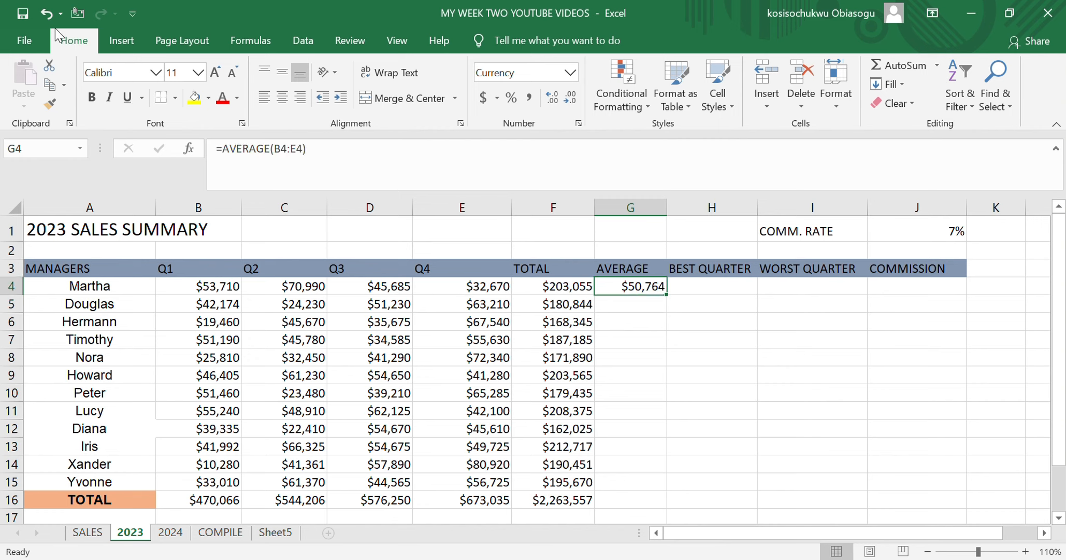
click(48, 14)
click(49, 15)
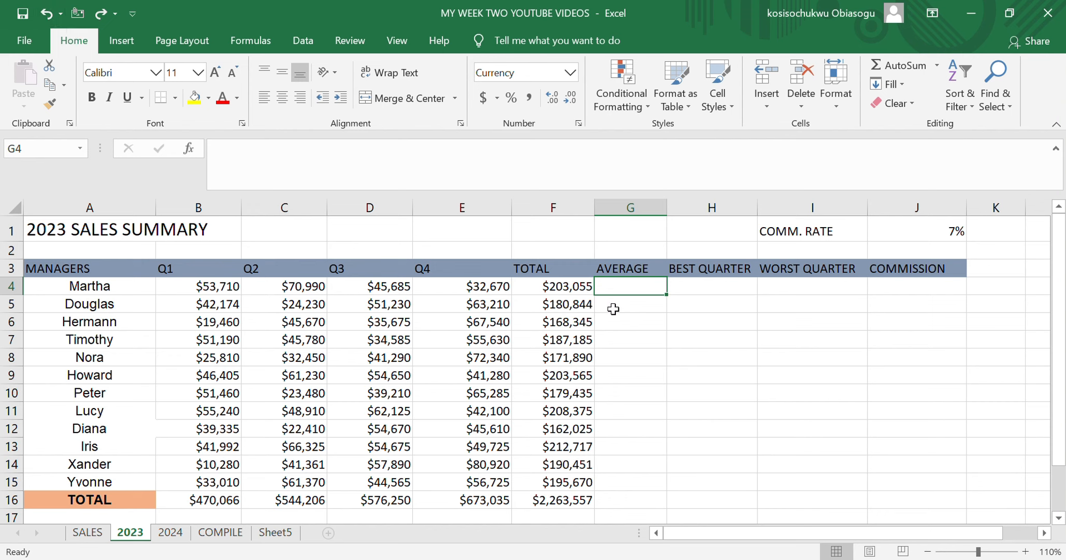
Calculate the first manager's average in G4 with AutoSum's Average function over the range B4:E4.
text(=)
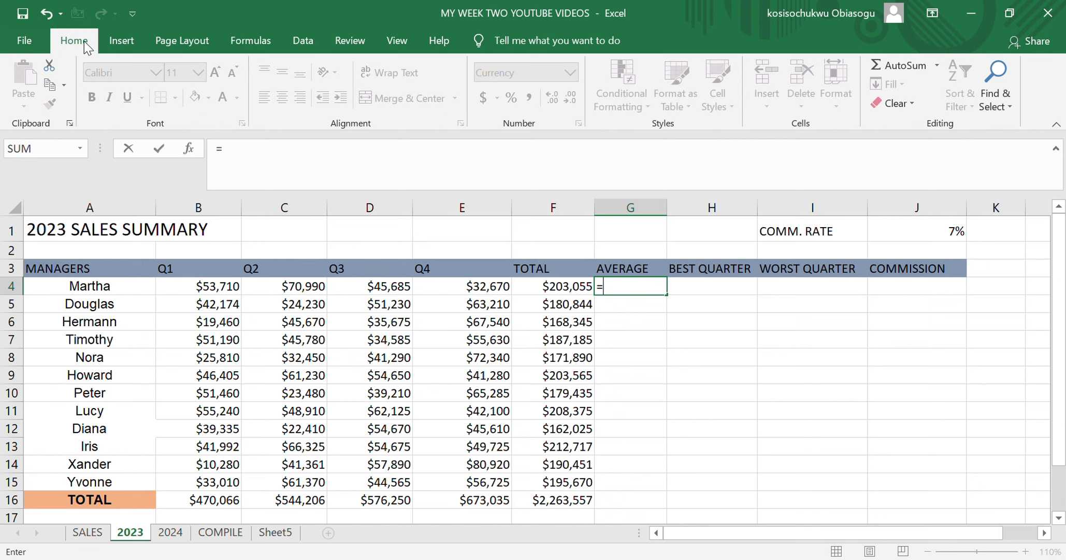
click(939, 66)
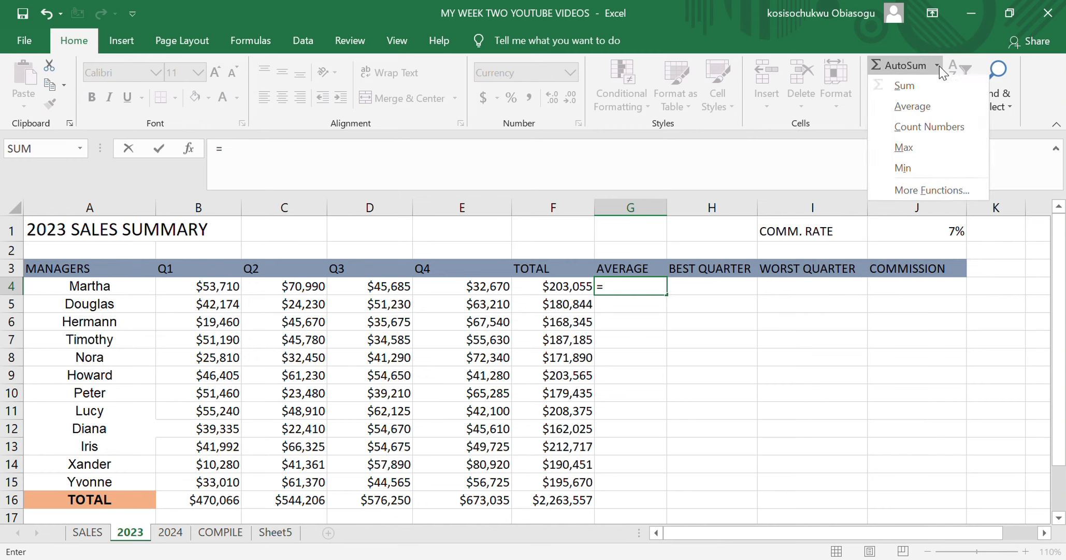
click(916, 107)
click(917, 102)
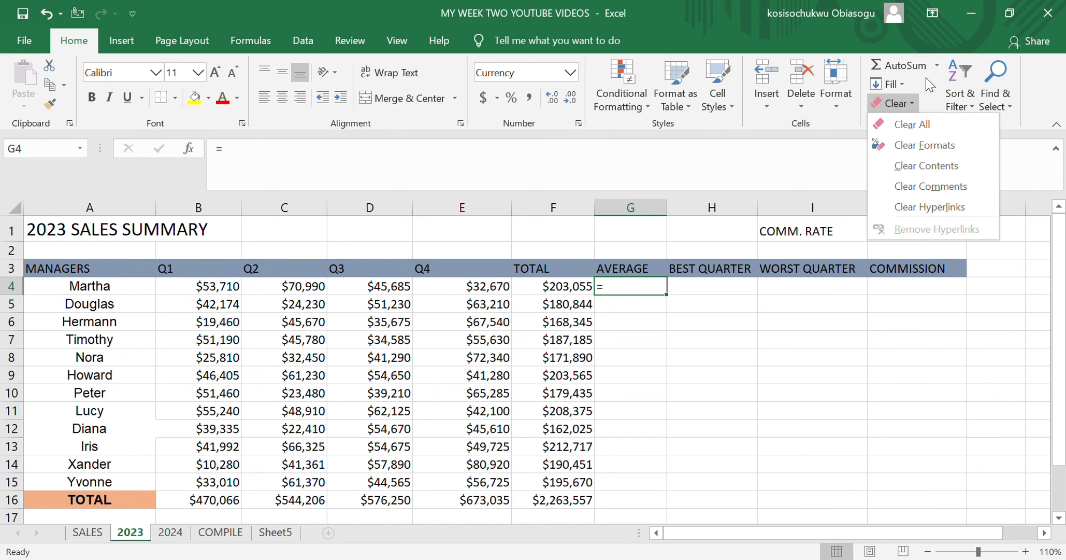
click(939, 65)
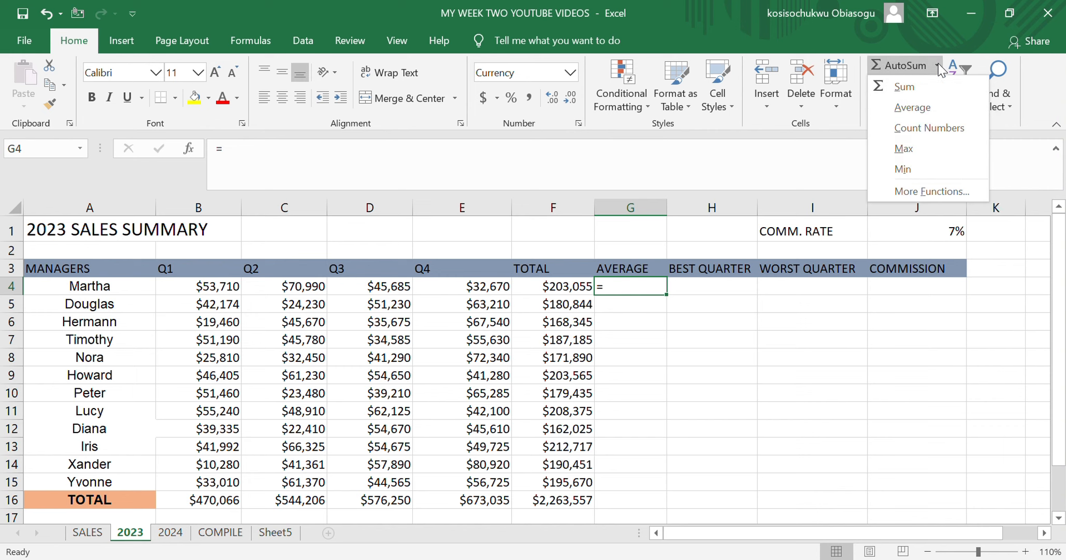
click(908, 108)
click(906, 103)
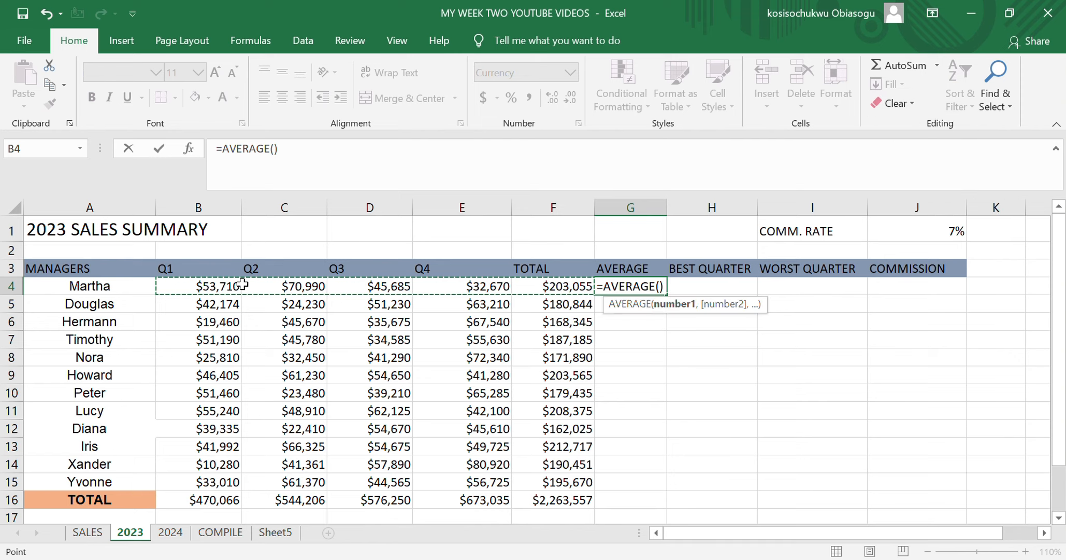
click(662, 288)
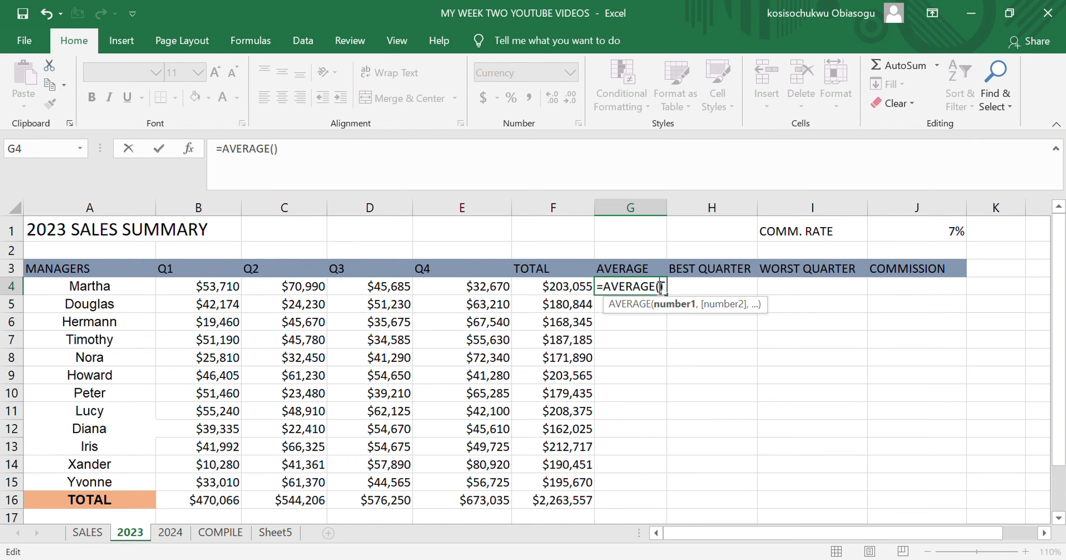
drag(174, 289, 469, 284)
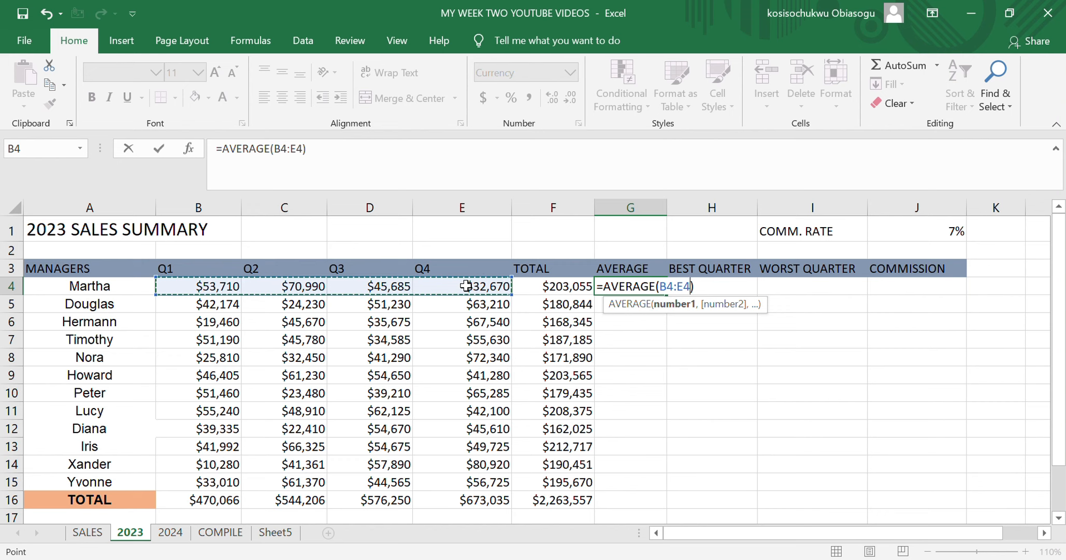
key(Return)
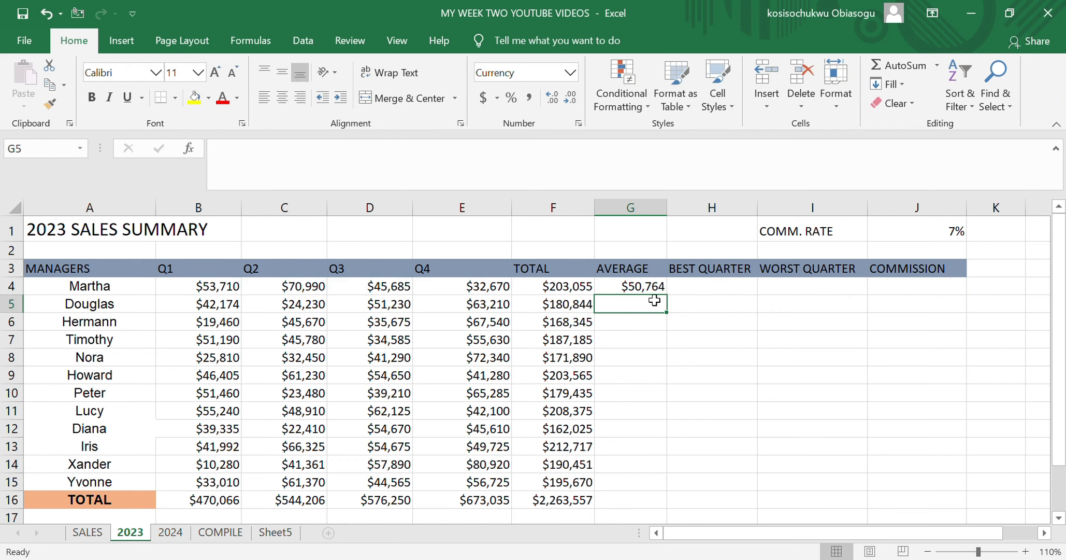
Undo the AutoSum average in G4 and start Insert Function for that cell with AVERAGE selected.
click(656, 284)
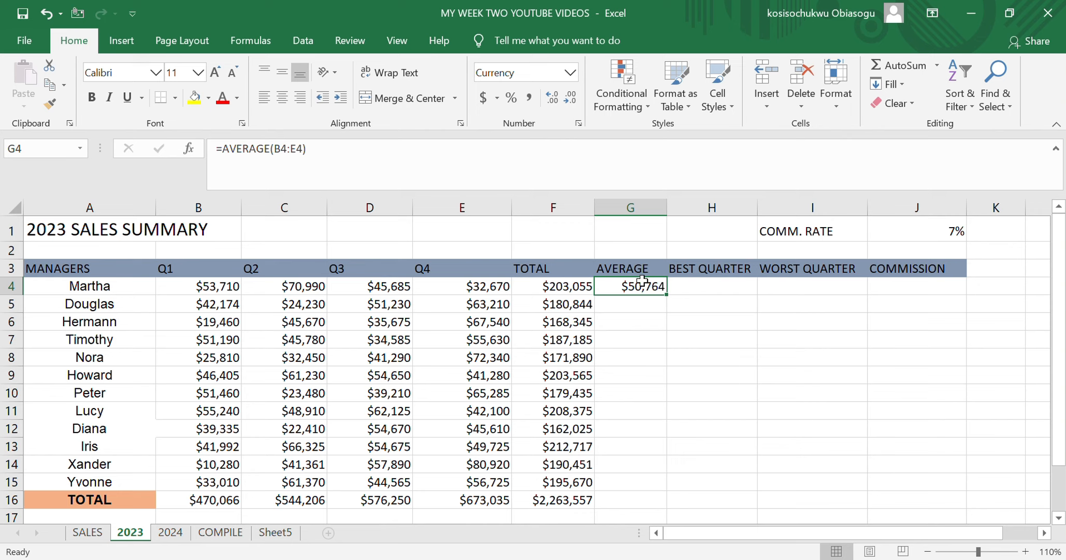
click(48, 10)
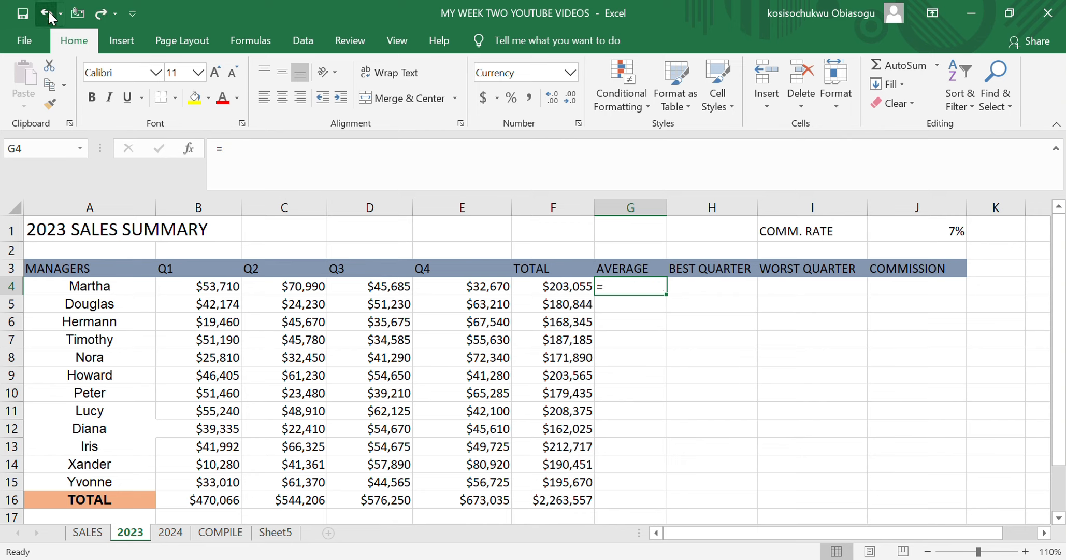
text(=)
click(189, 150)
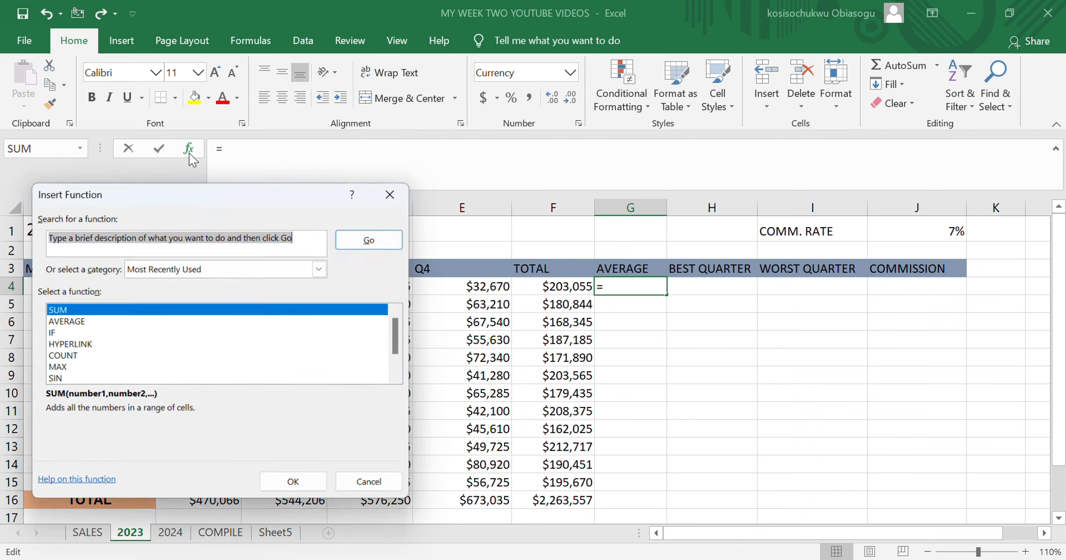
click(79, 322)
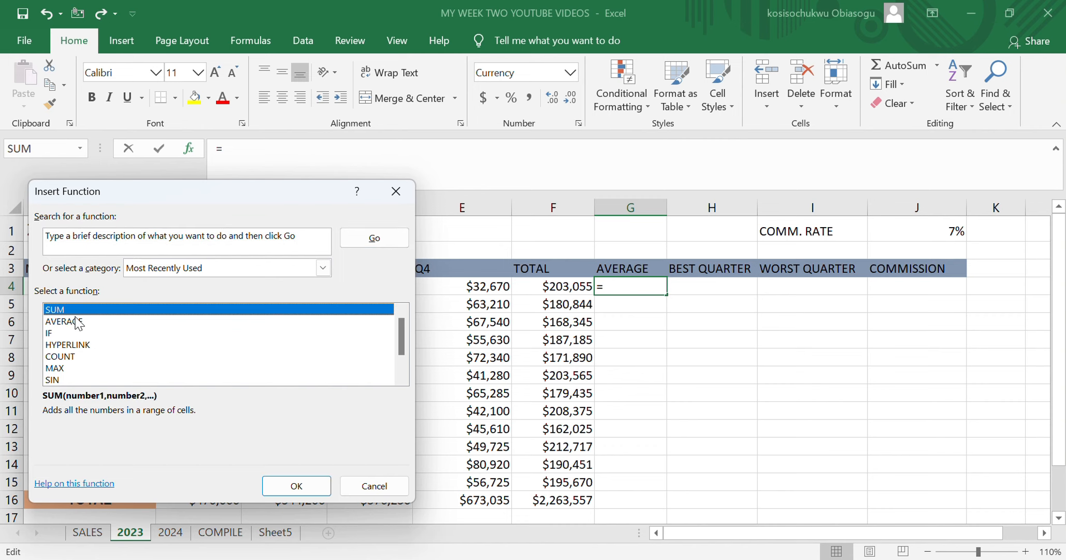
Replace the placeholder description in the function search with AVERAGE and run the search.
click(226, 246)
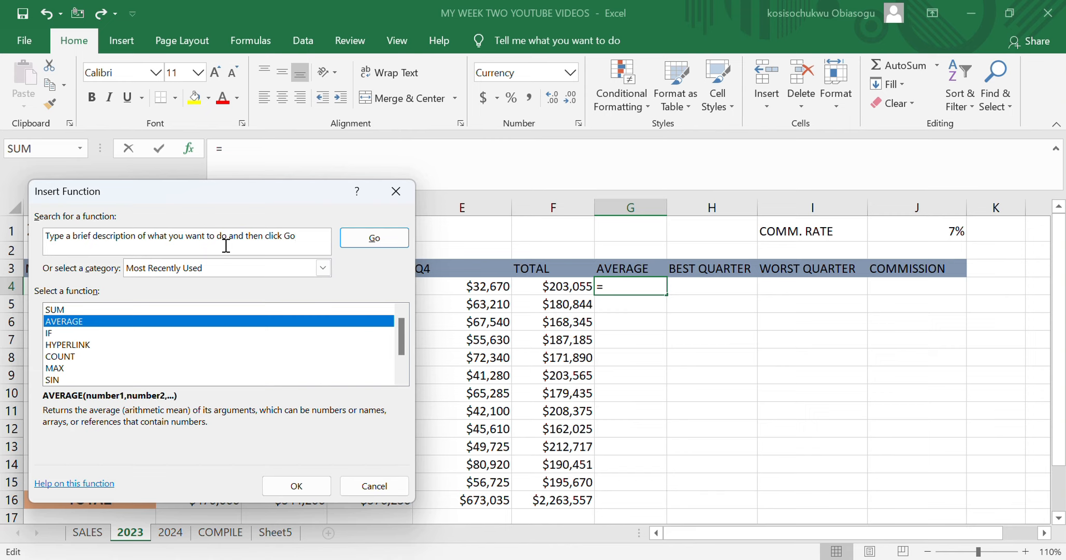
text(AV)
key(BackSpace)
key(BackSpace)
key(BackSpace)
key(BackSpace)
key(BackSpace)
key(BackSpace)
key(BackSpace)
key(BackSpace)
key(BackSpace)
key(BackSpace)
key(BackSpace)
key(BackSpace)
key(BackSpace)
key(BackSpace)
key(BackSpace)
key(BackSpace)
key(BackSpace)
key(BackSpace)
key(BackSpace)
key(BackSpace)
key(BackSpace)
key(BackSpace)
key(BackSpace)
key(BackSpace)
key(BackSpace)
key(BackSpace)
key(BackSpace)
key(BackSpace)
key(BackSpace)
key(BackSpace)
key(BackSpace)
key(BackSpace)
key(BackSpace)
key(BackSpace)
key(BackSpace)
key(BackSpace)
key(BackSpace)
key(BackSpace)
key(BackSpace)
key(BackSpace)
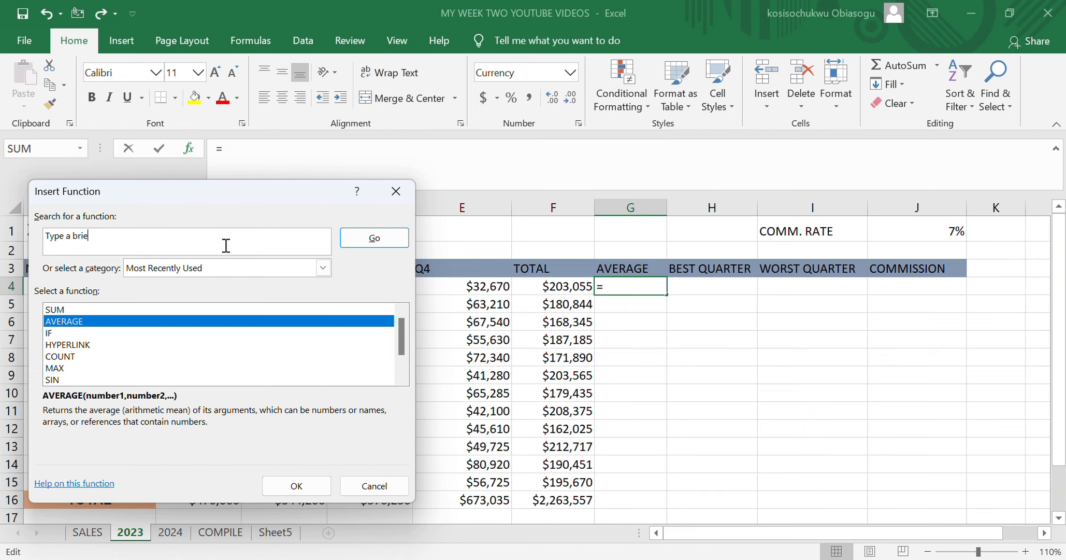
text(AVE)
click(134, 321)
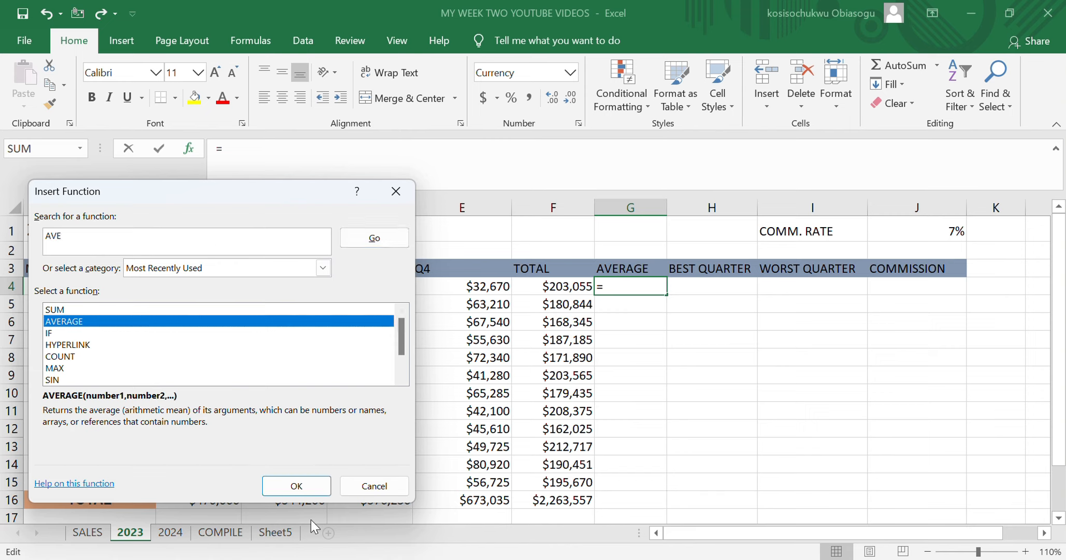
click(75, 238)
text(RAGE)
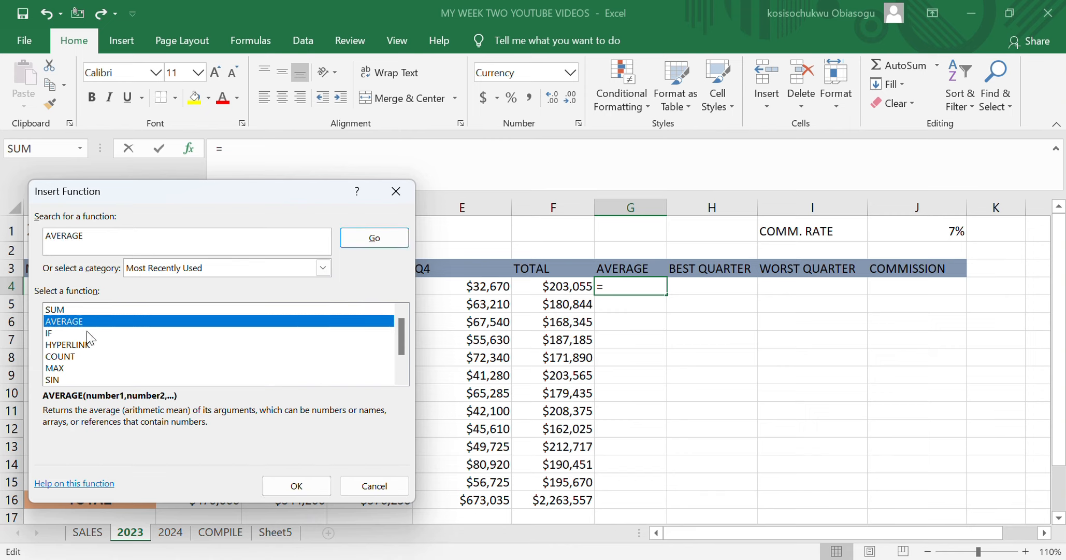
click(390, 236)
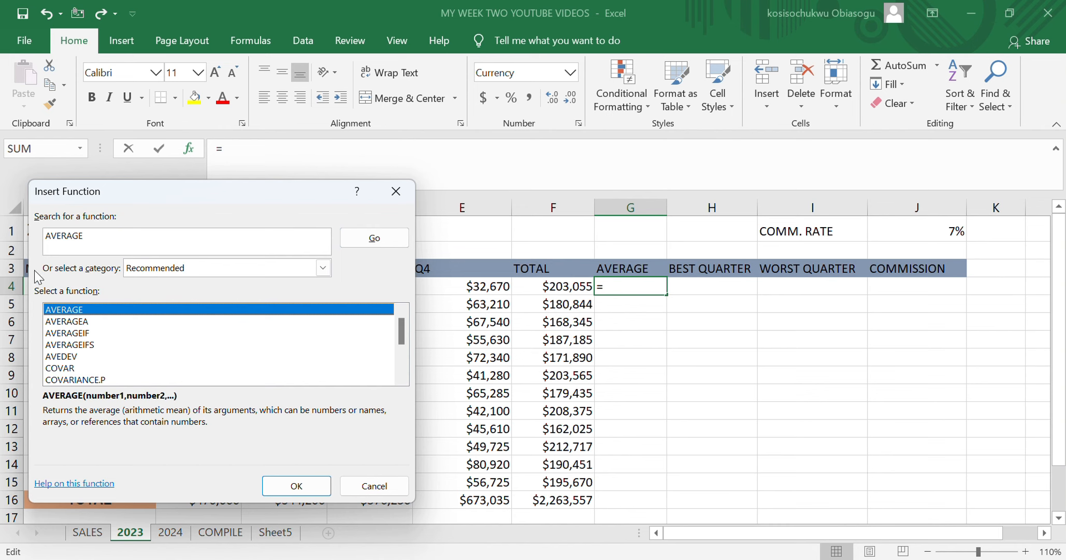
Accept AVERAGE for G4, shorten its Number1 argument to B4, and cancel the function arguments.
click(305, 485)
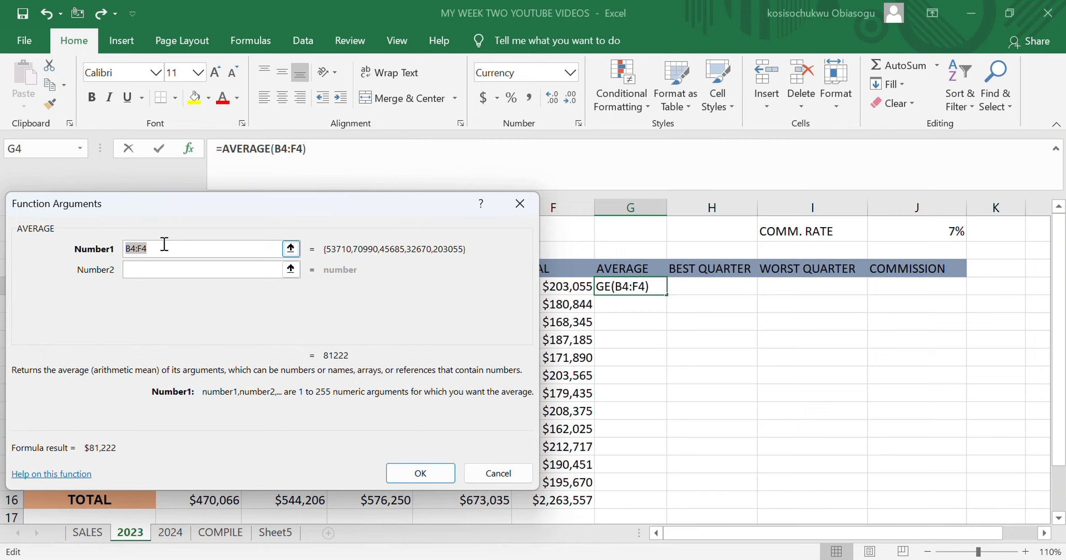
click(152, 248)
key(BackSpace)
key(BackSpace)
key(BackSpace)
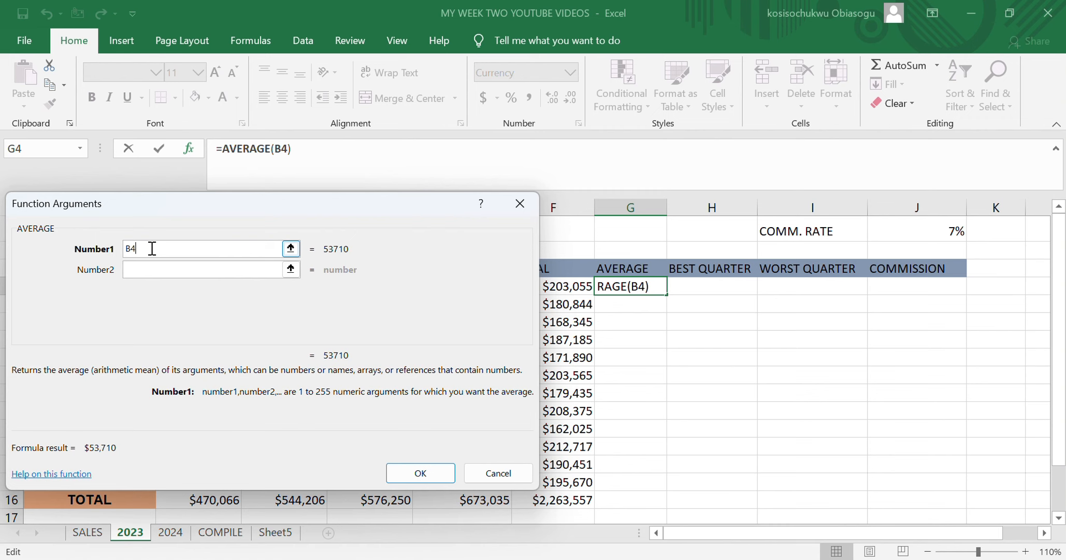
click(521, 208)
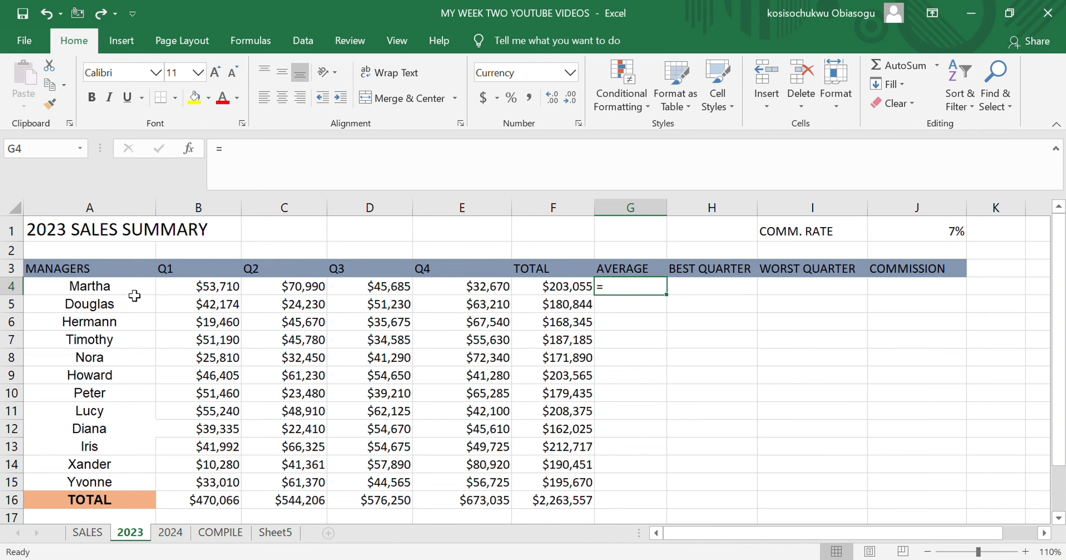
Start Insert Function for cell E4, search for AVERAGE and accept that function.
click(213, 284)
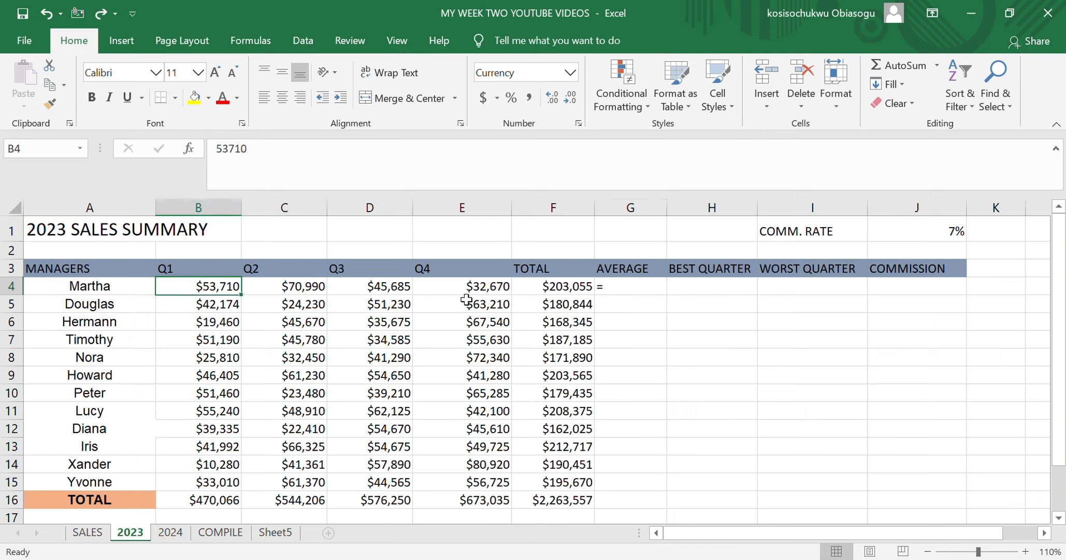
click(488, 292)
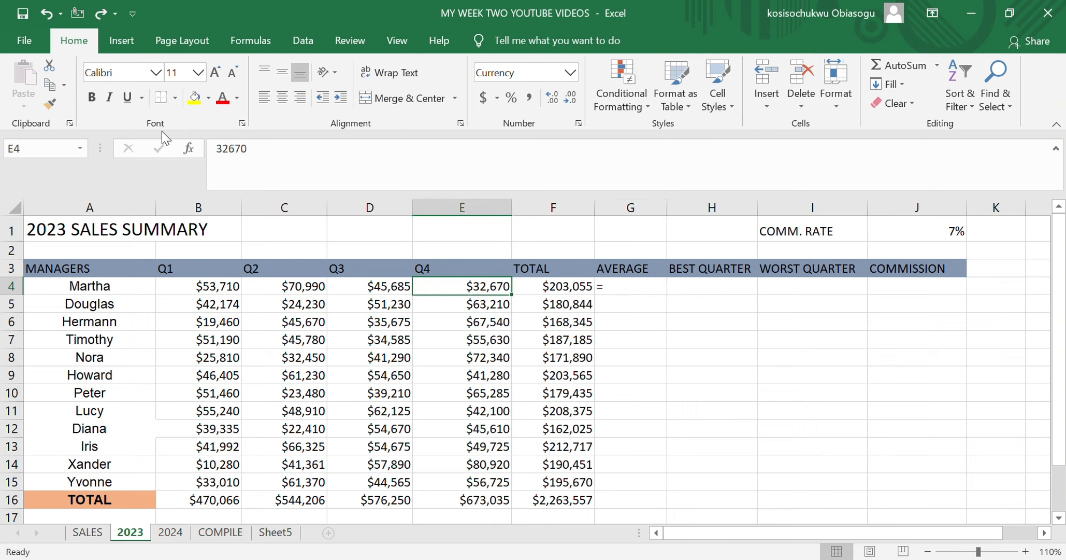
click(186, 156)
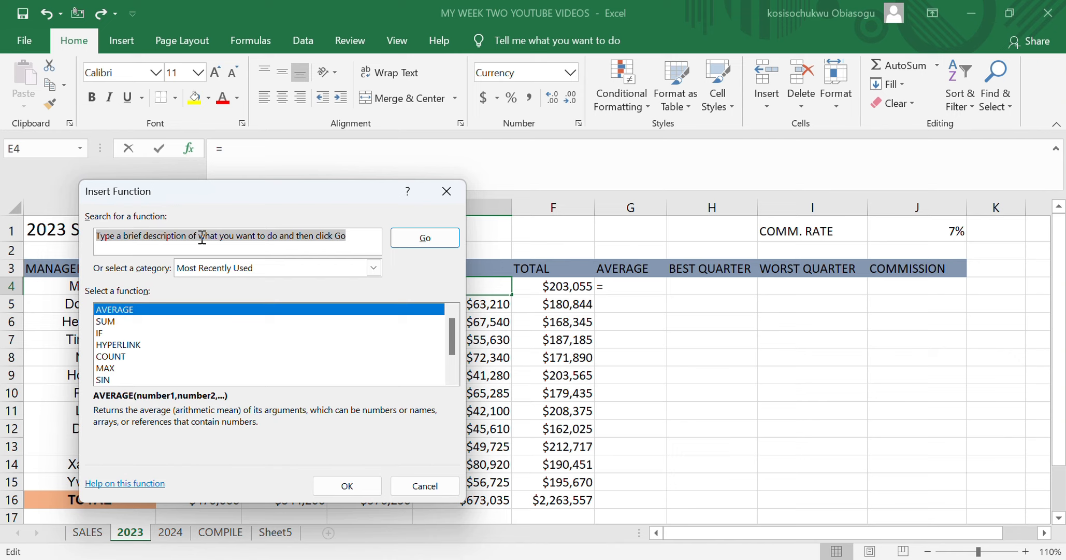
click(342, 252)
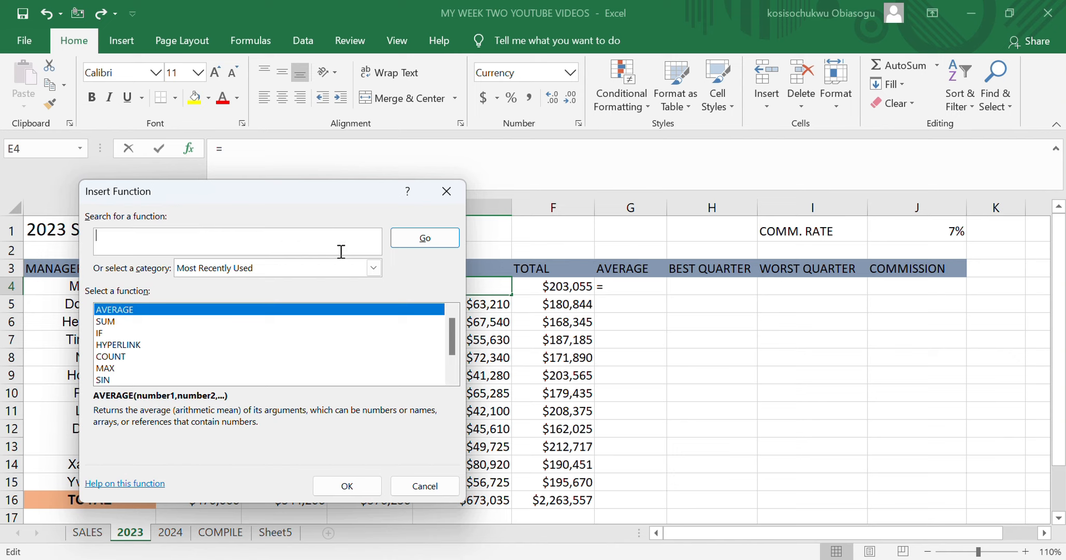
text(AVERAGE)
click(424, 238)
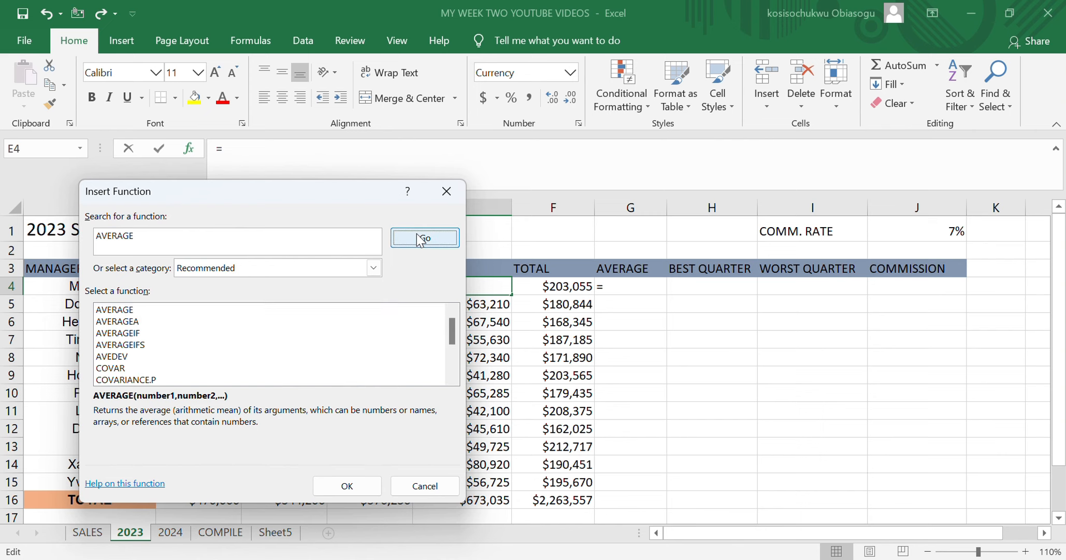
click(116, 307)
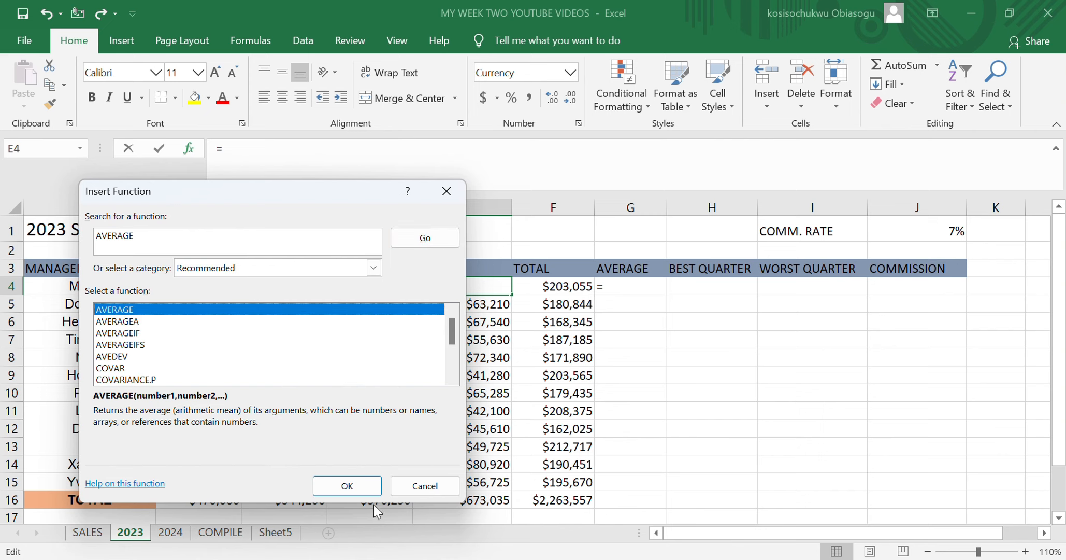
click(362, 486)
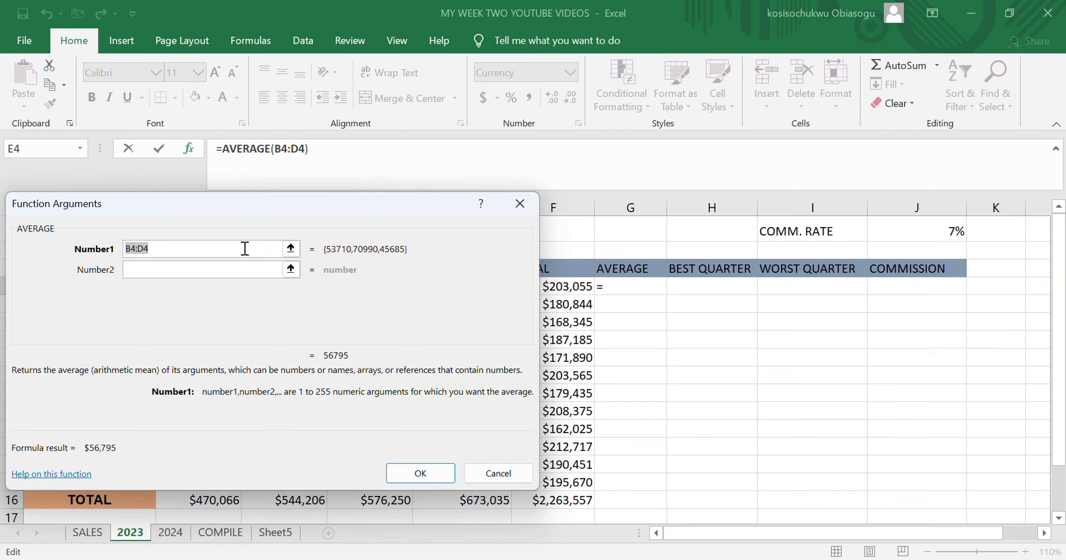
Try to enter the average of B4:E4 in E4, dismiss the warning and undo the entry.
key(BackSpace)
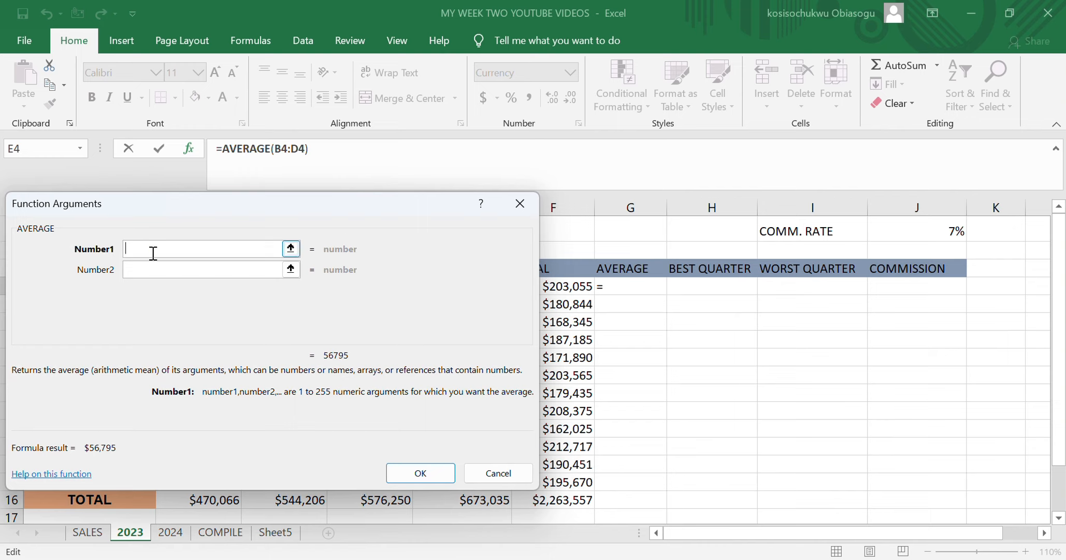
text(B4)
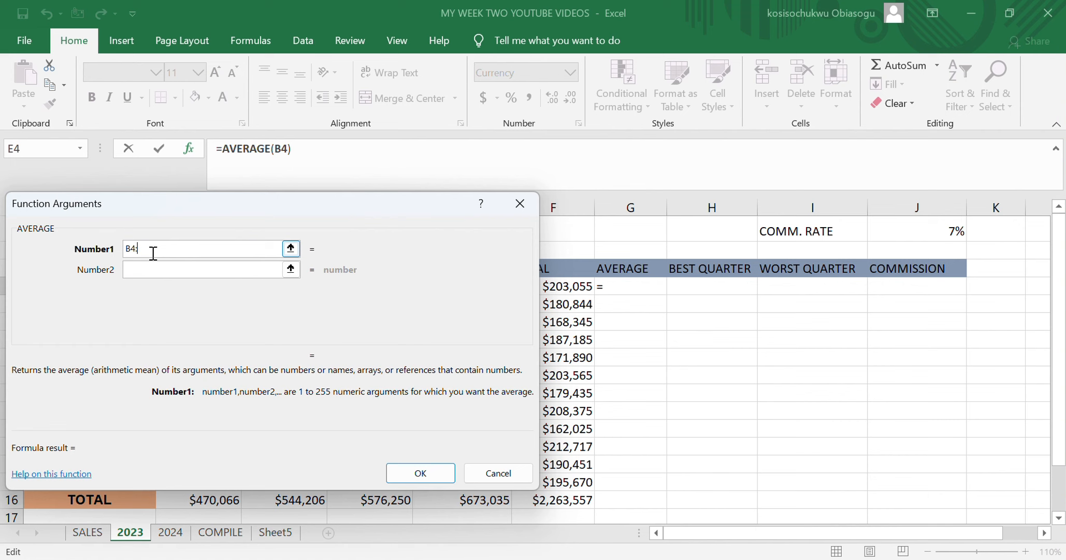
text(:E4)
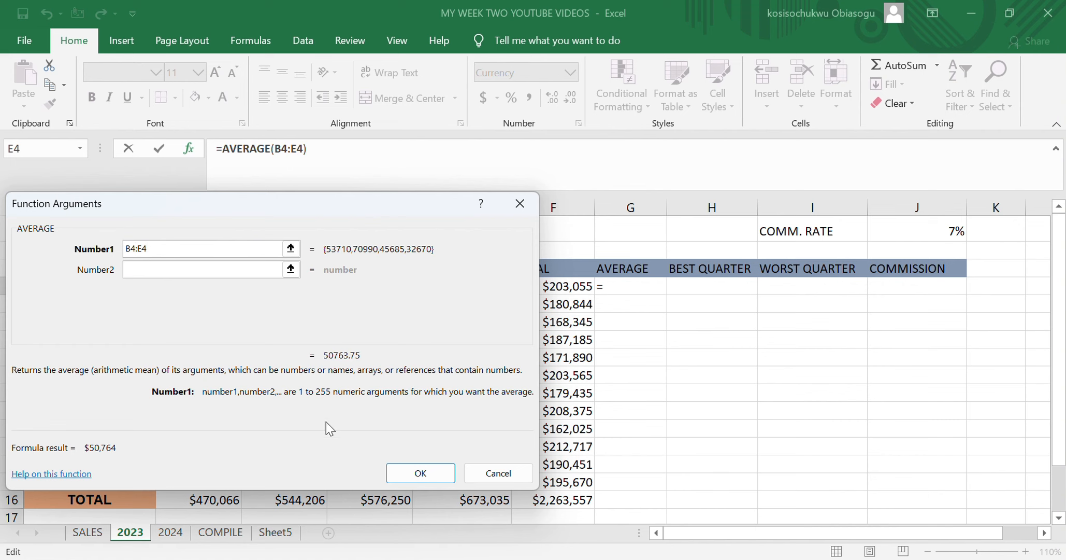
click(426, 470)
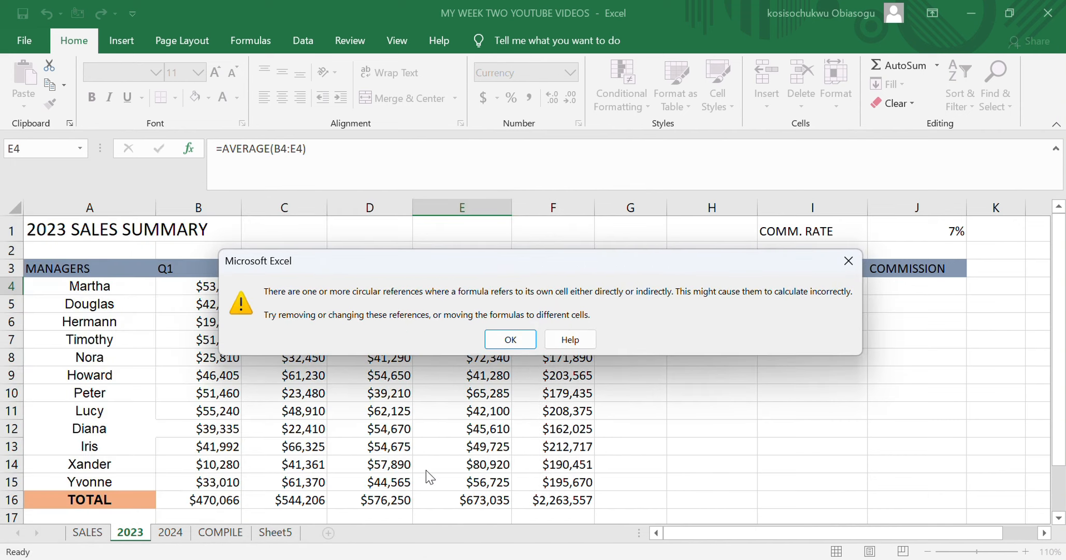
click(846, 261)
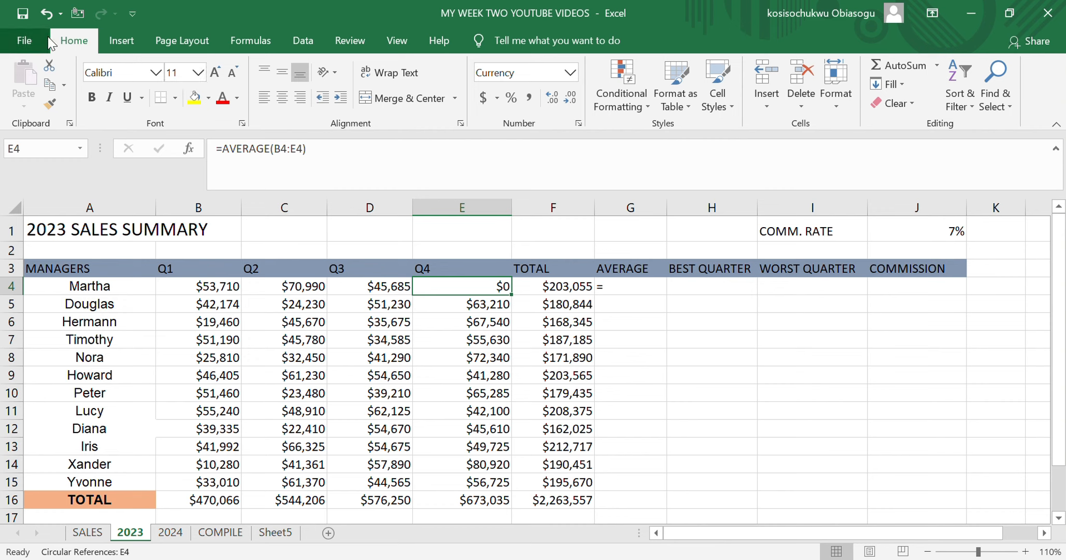
click(48, 14)
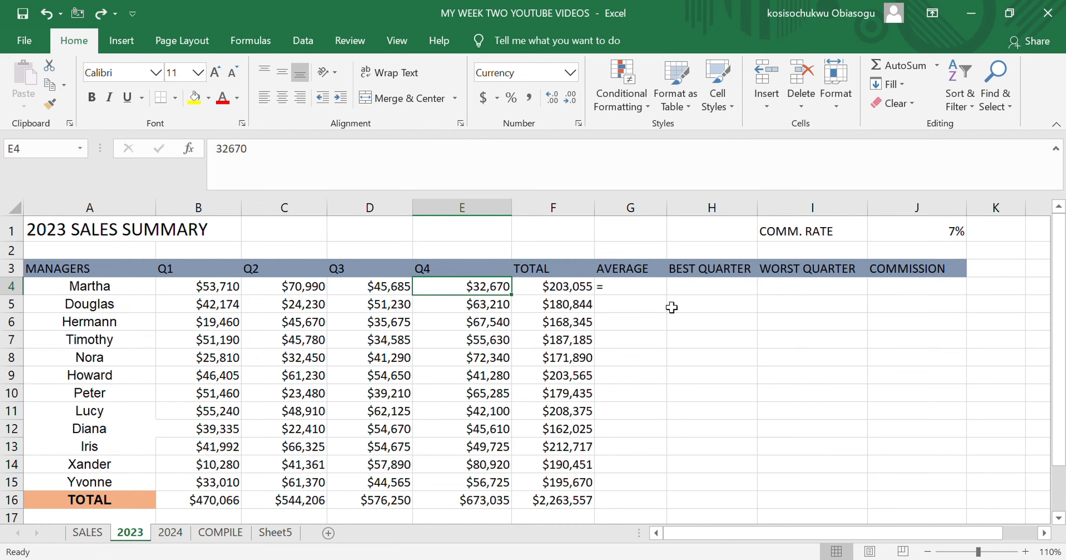
Start Insert Function for cell G4, search for AVERAGE and accept that function.
click(637, 287)
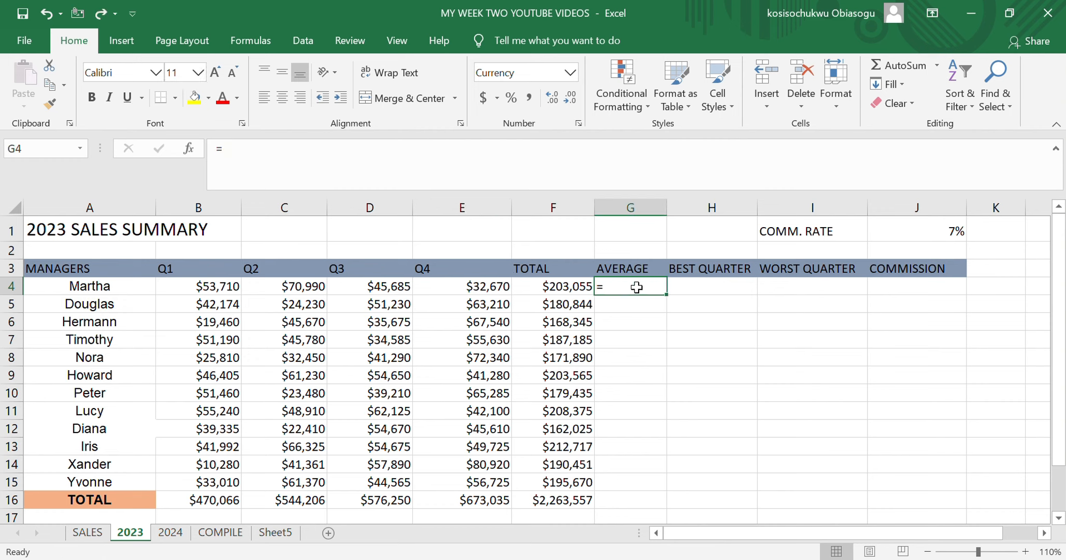
click(190, 149)
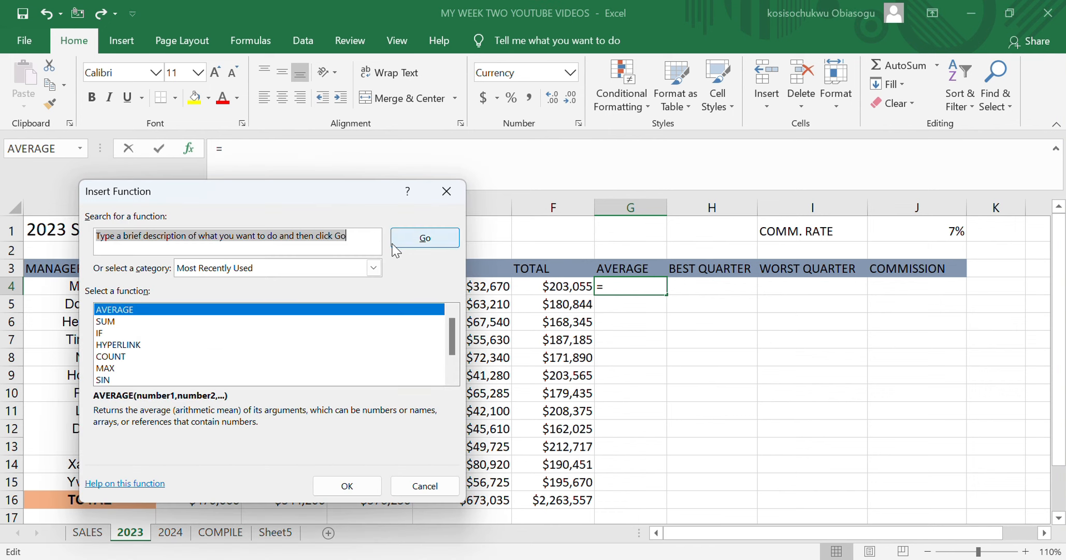
text(A)
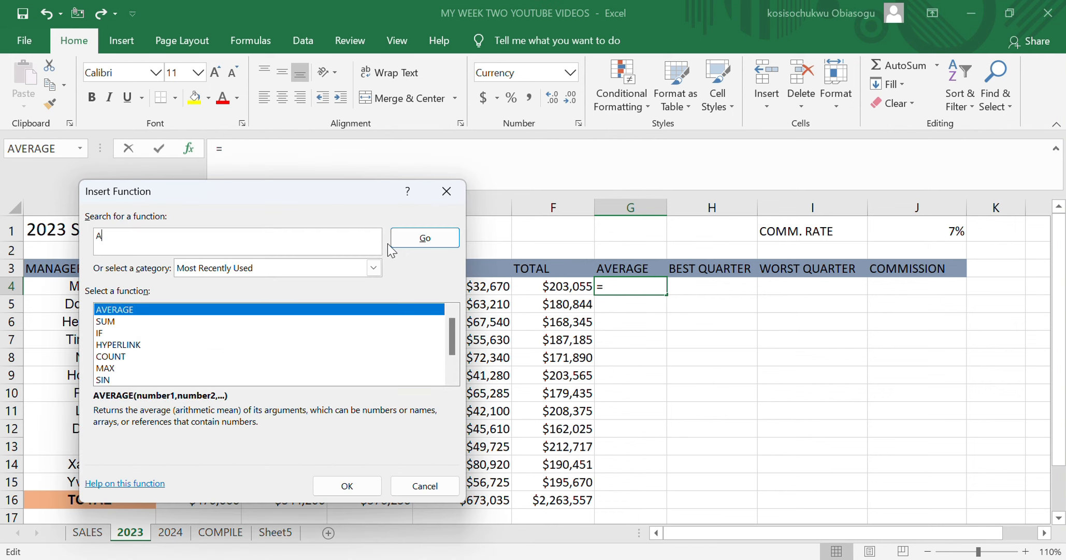
text(VERAGE)
click(447, 238)
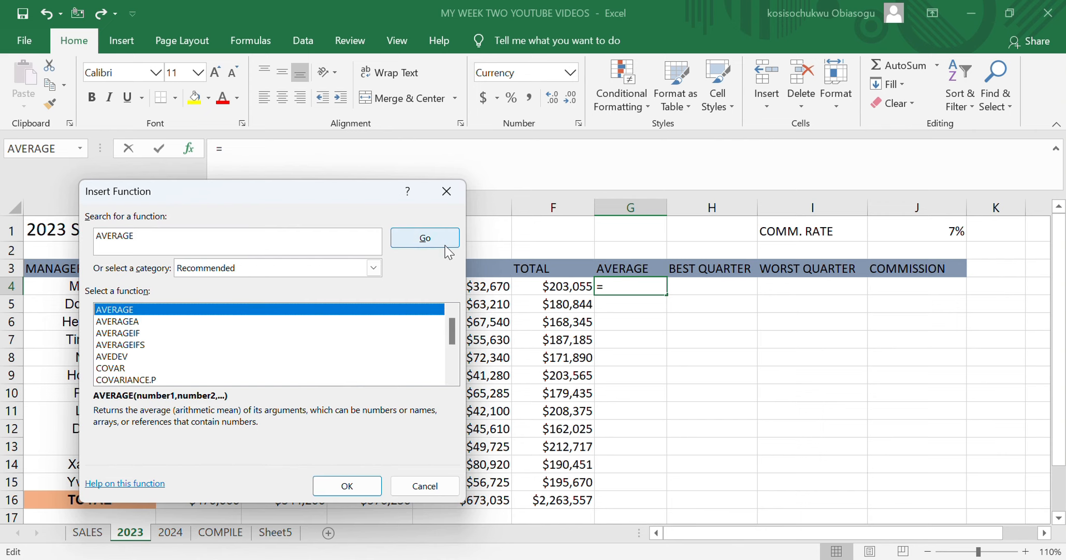
click(346, 485)
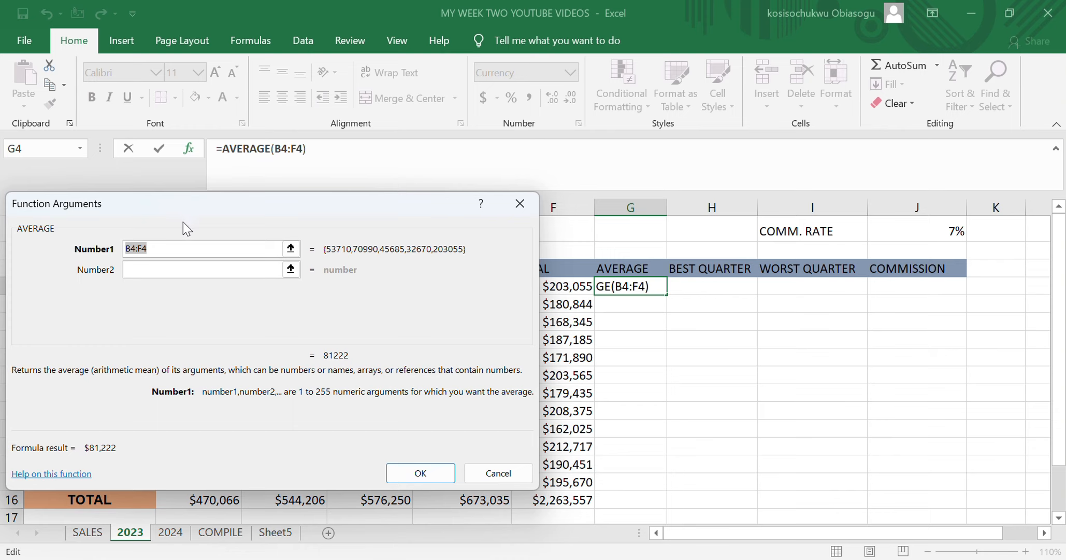
Set AVERAGE's Number1 argument for G4 to B4:E4 and accept the function arguments.
key(BackSpace)
text(B4)
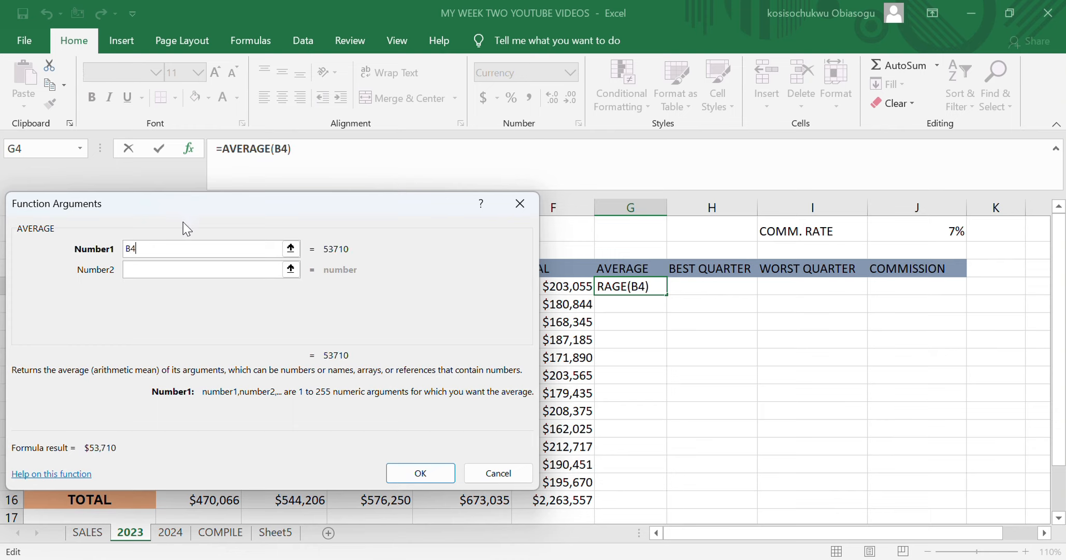
text(:)
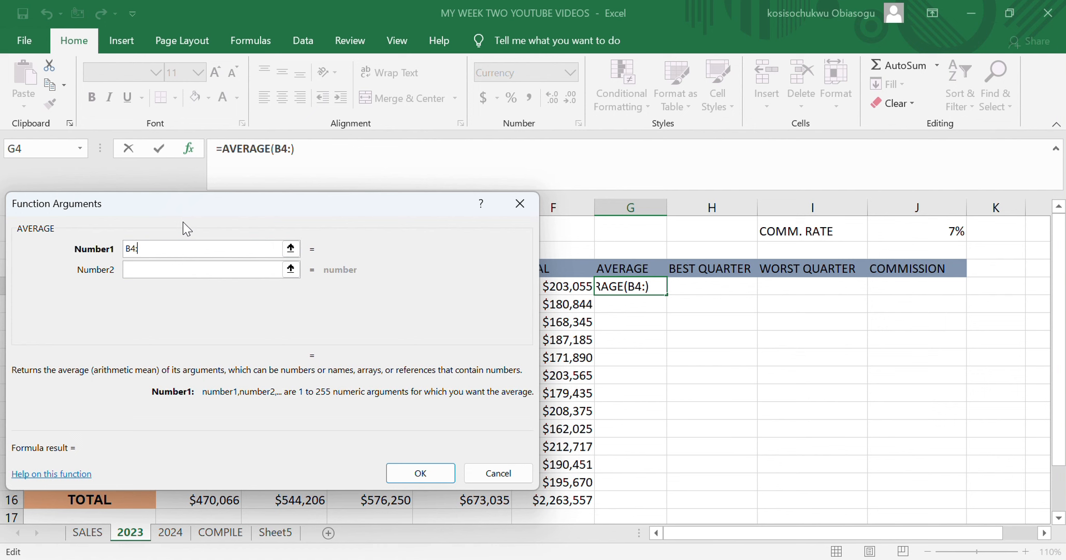
text(E4)
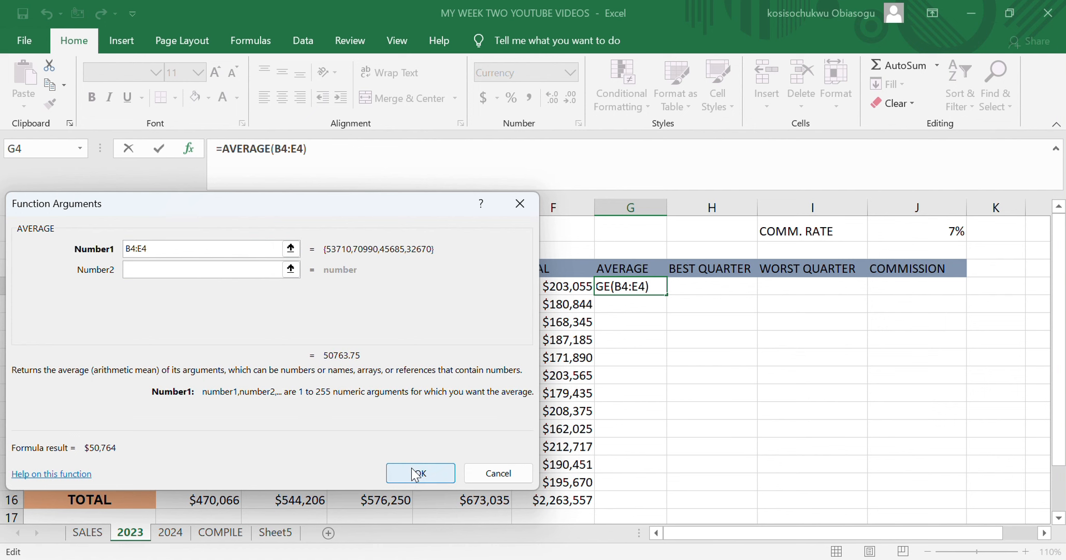
click(416, 473)
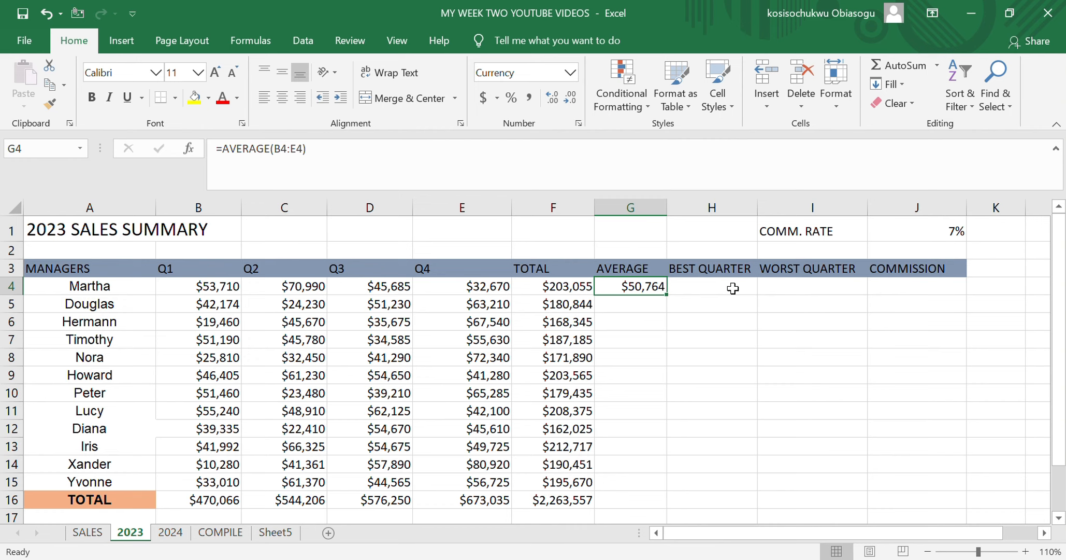
text(=)
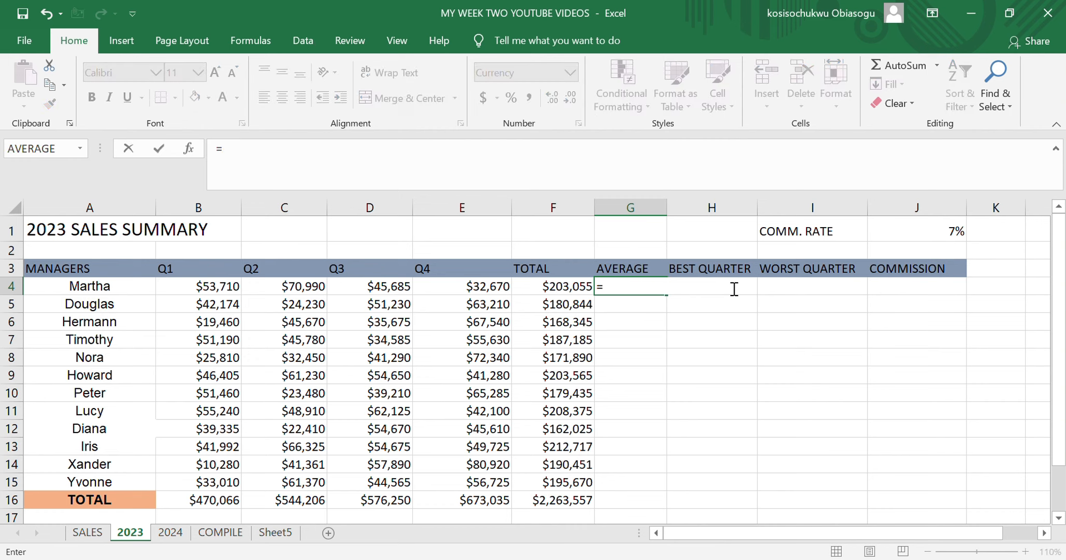
click(45, 10)
key(Return)
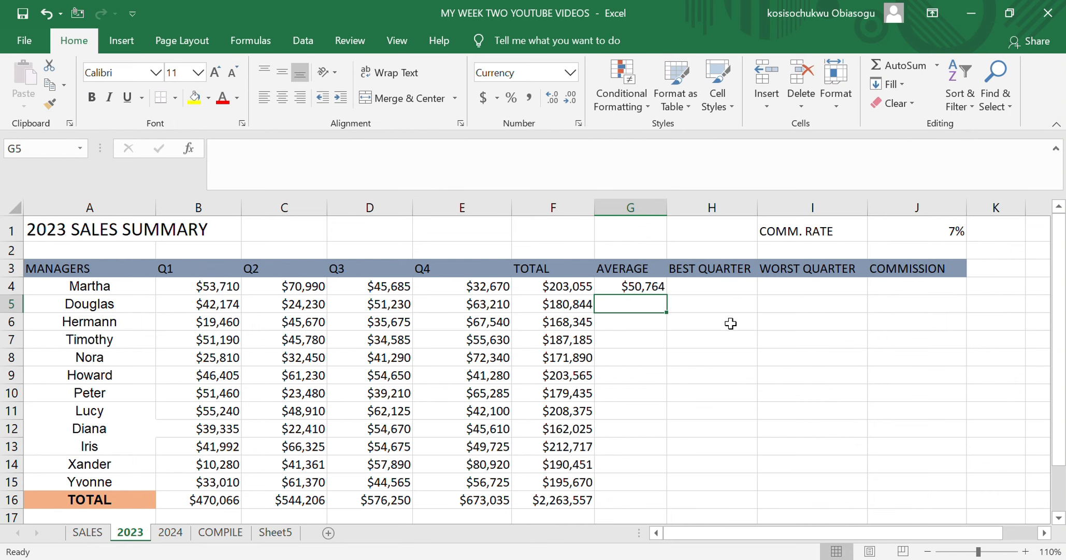
Calculate the first manager's best quarter in H4 with the formula =MAX(B4:E4).
click(727, 282)
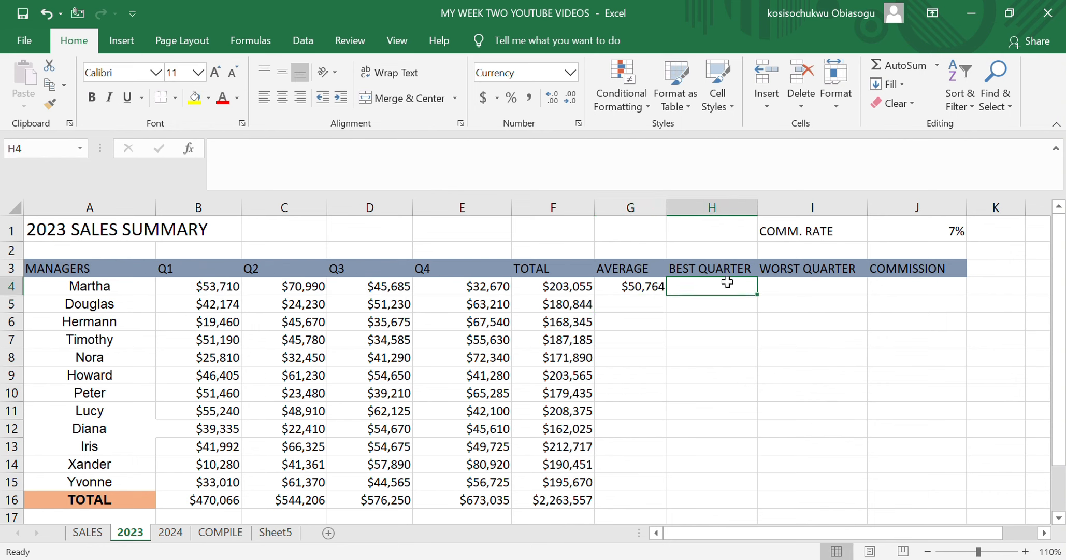
text(=)
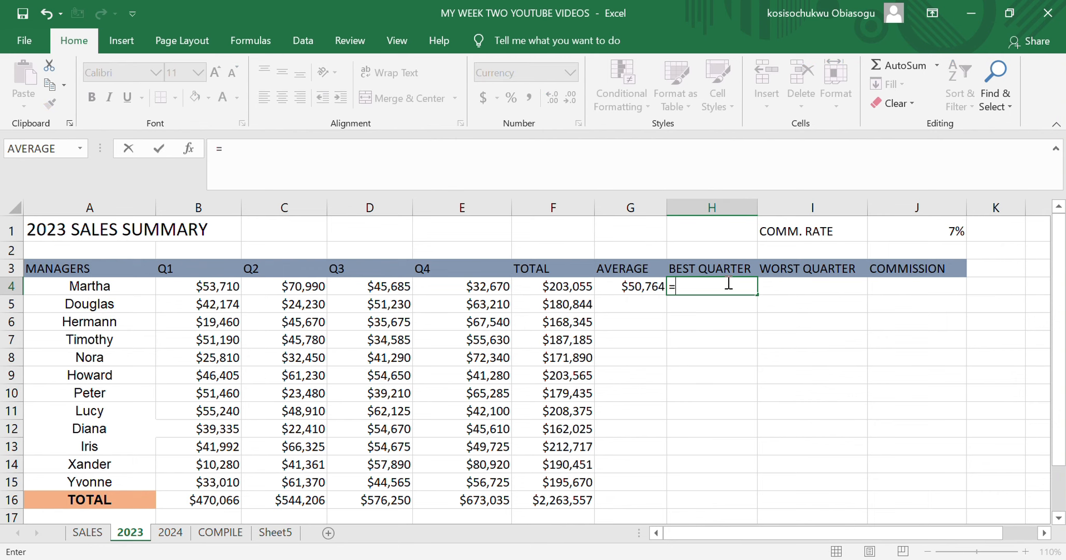
text(MAX)
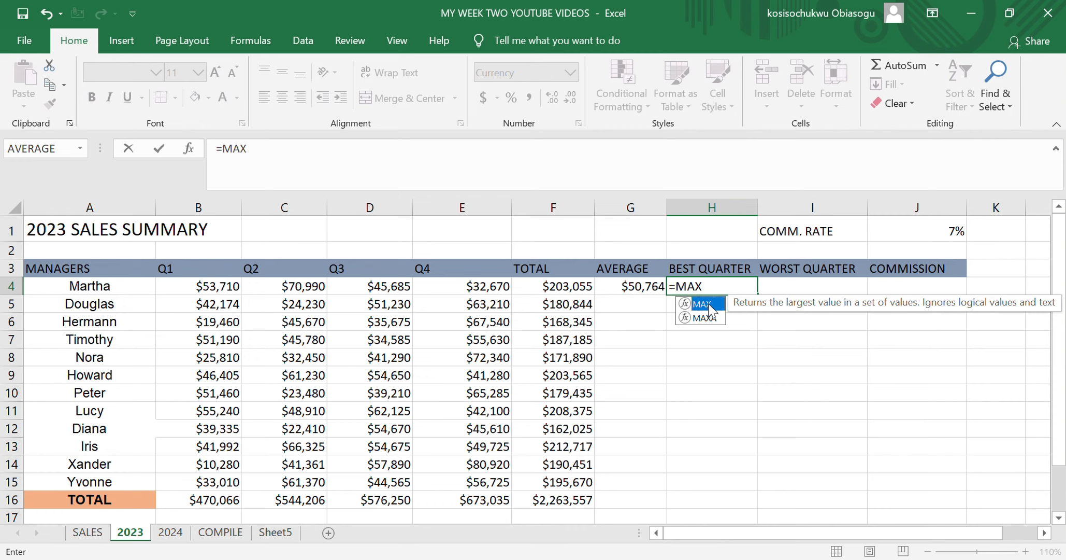
double_click(702, 304)
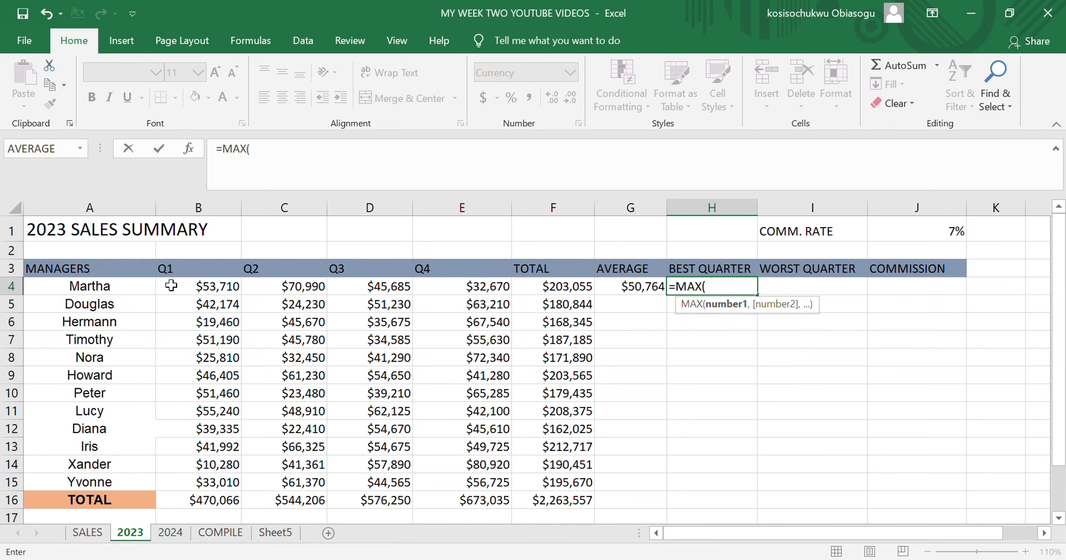
click(203, 283)
drag(204, 283, 443, 291)
text())
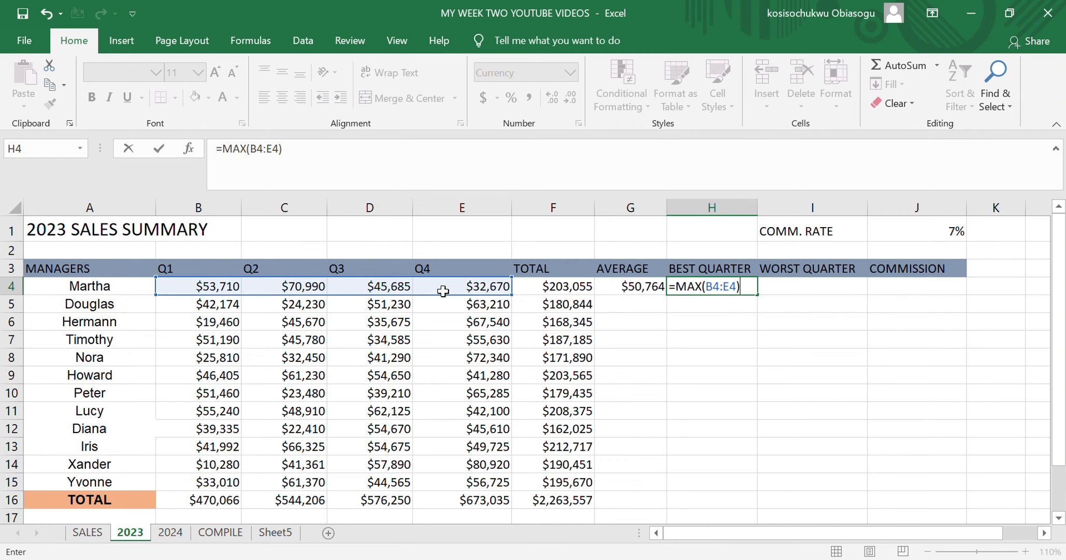
key(Return)
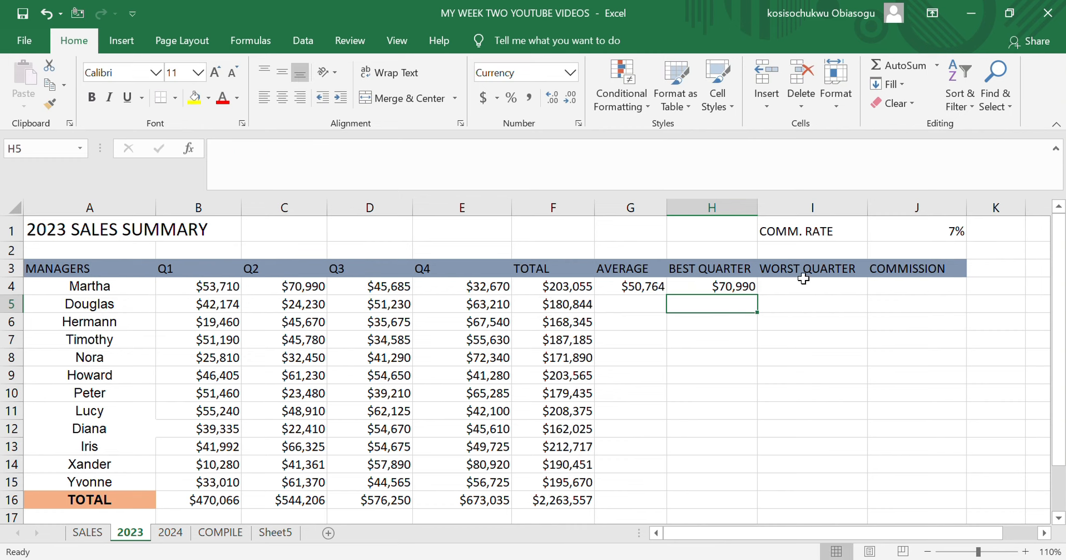
Calculate the first manager's worst quarter in I4 with the formula =MIN(B4:E4).
click(804, 279)
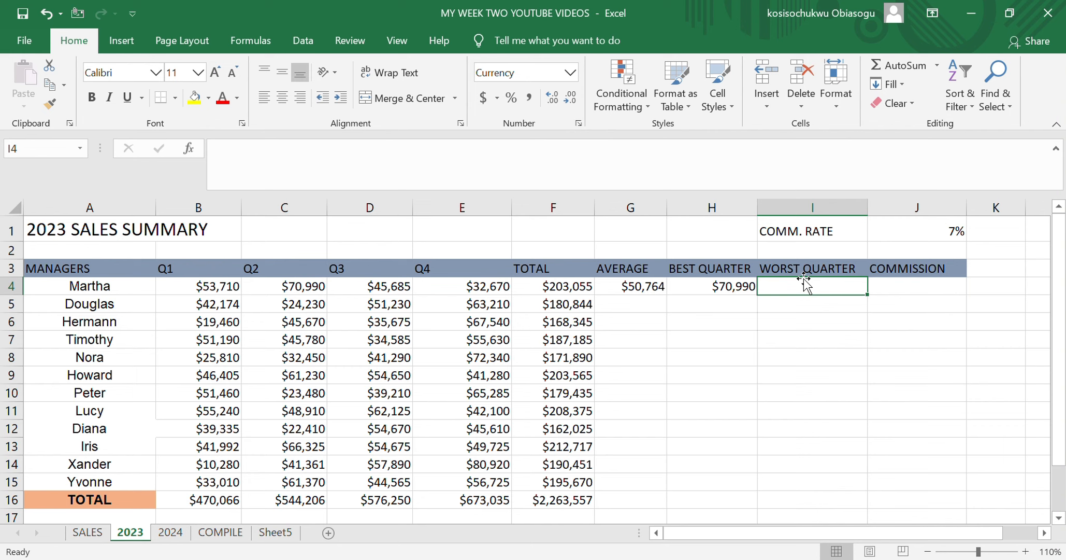
text(=)
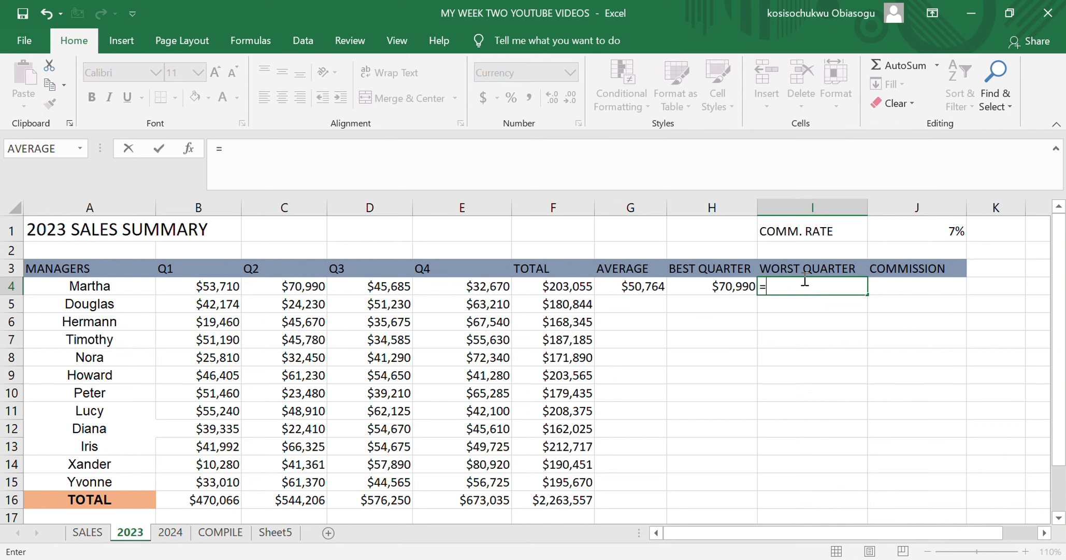
text(MIN)
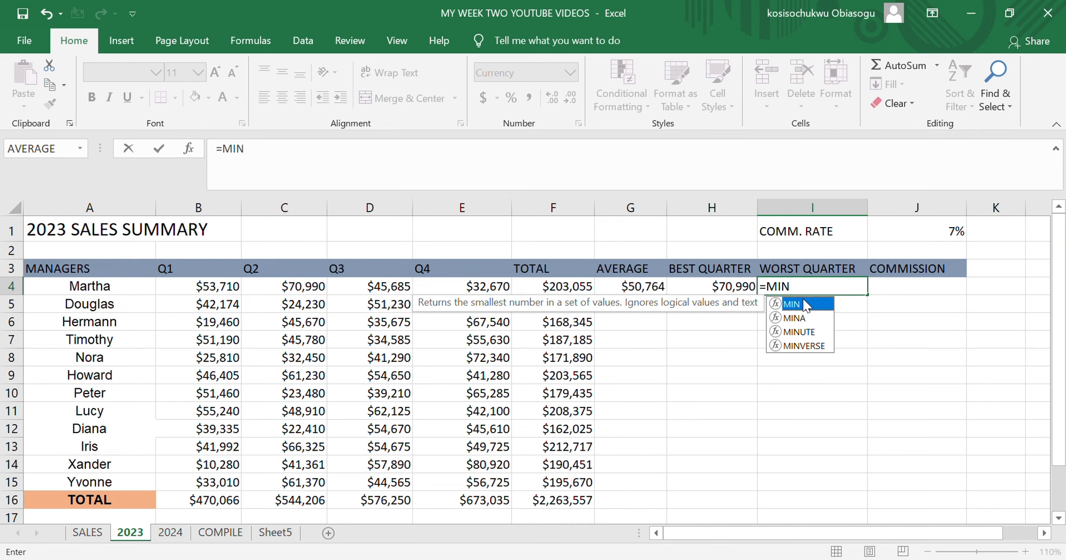
double_click(806, 305)
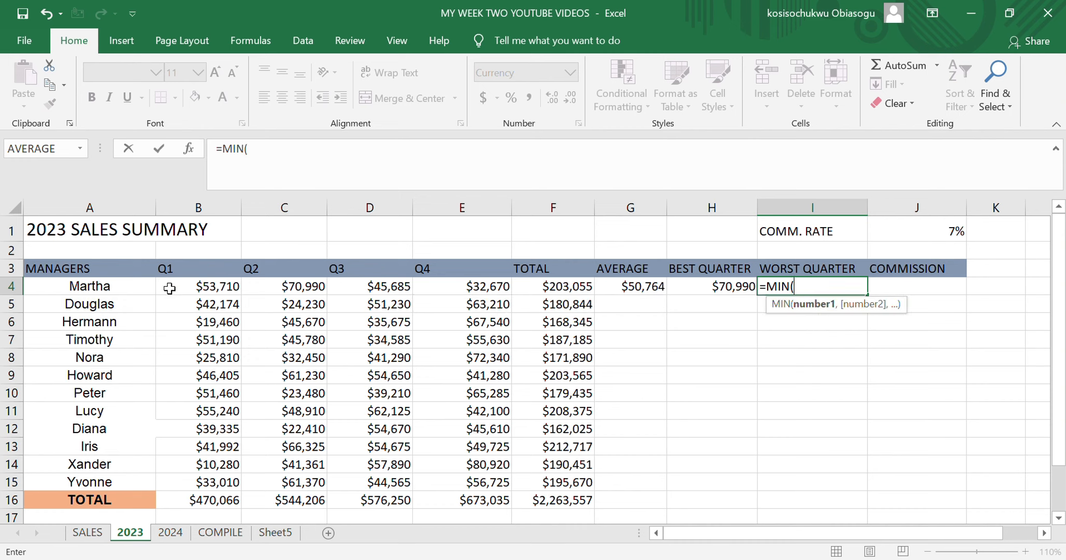
drag(169, 288, 472, 290)
text())
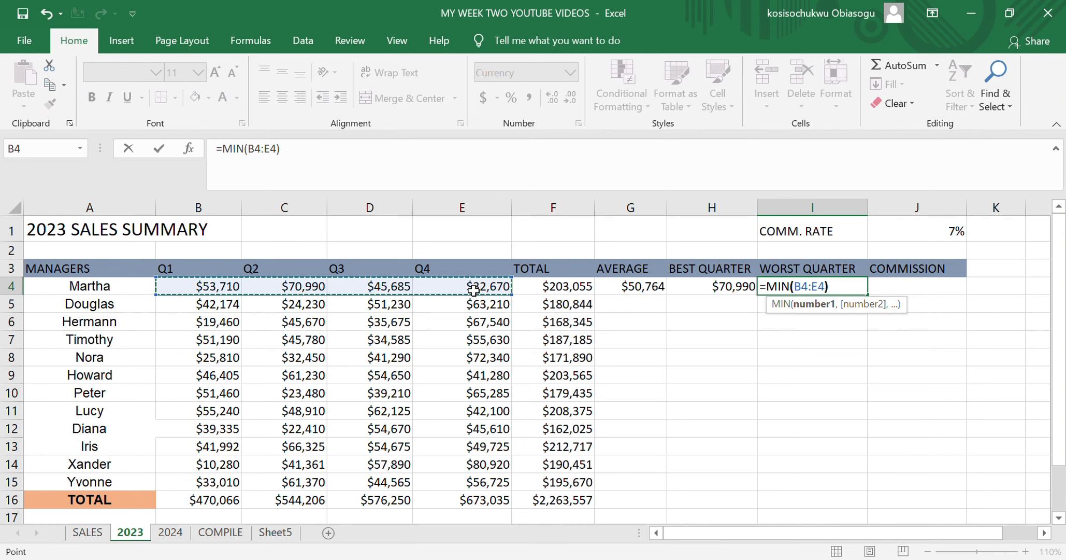
key(Return)
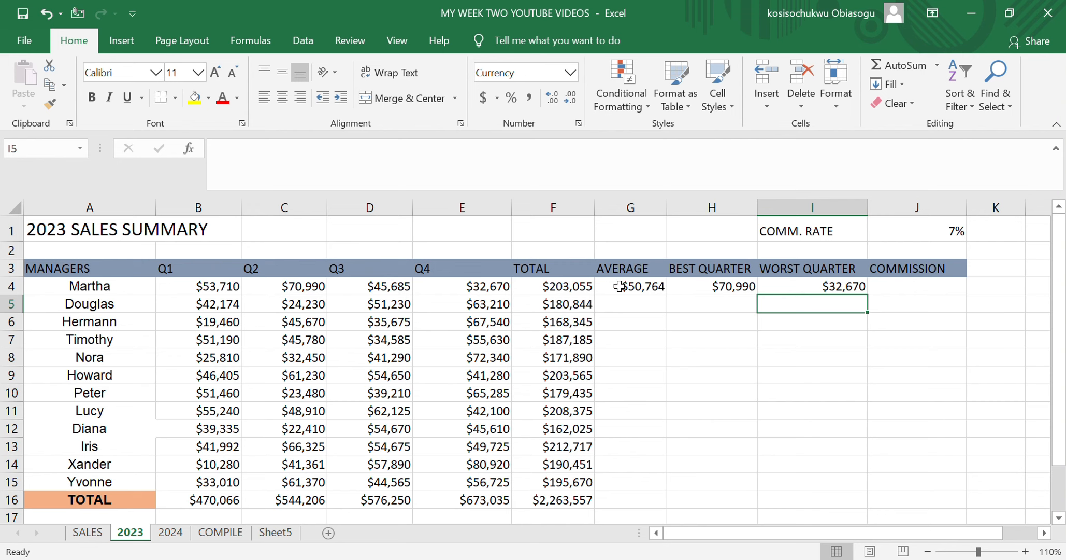
Fill the average, best-quarter and worst-quarter formulas in G4:I4 down through row 16.
click(663, 288)
drag(663, 289, 863, 288)
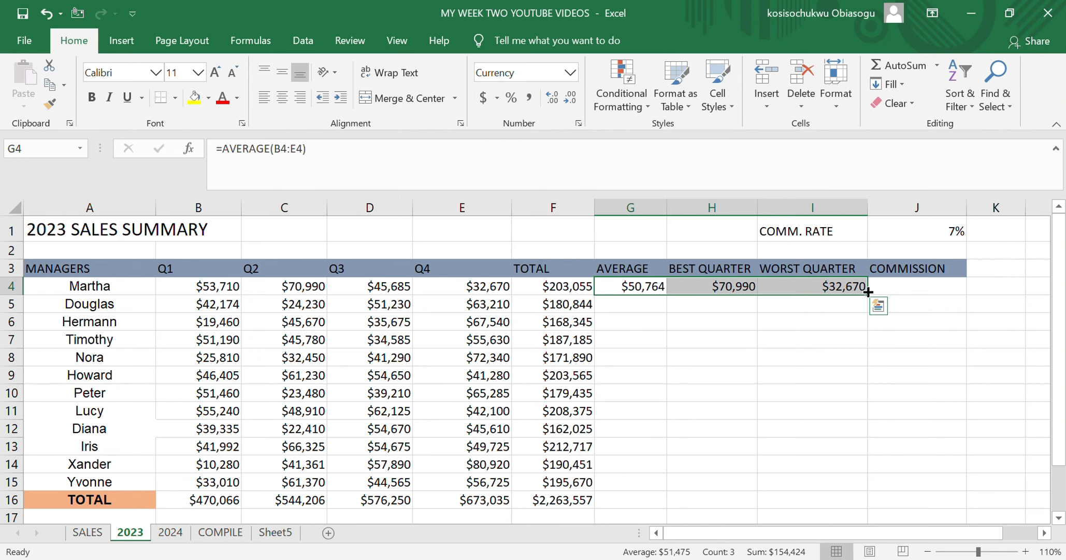
drag(868, 293, 872, 508)
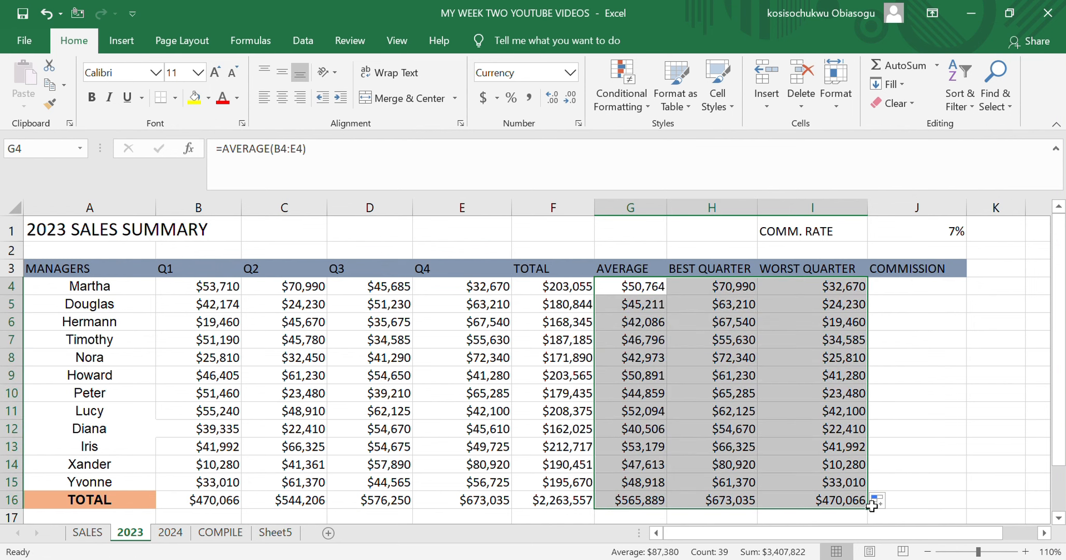
click(933, 410)
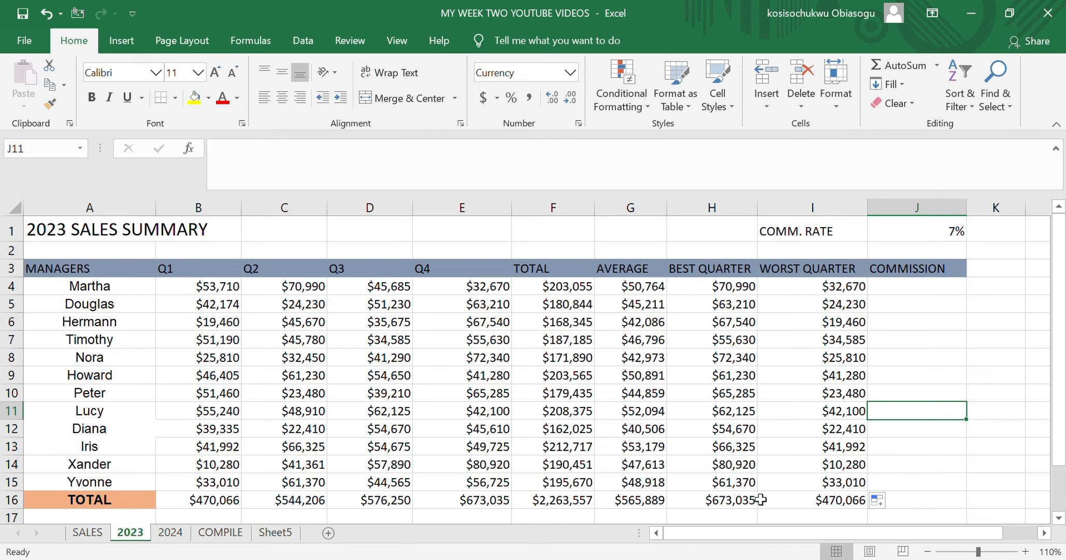
Examine the formulas in the TOTAL row for the total, average, best-quarter and worst-quarter columns, F16 to I16.
click(829, 500)
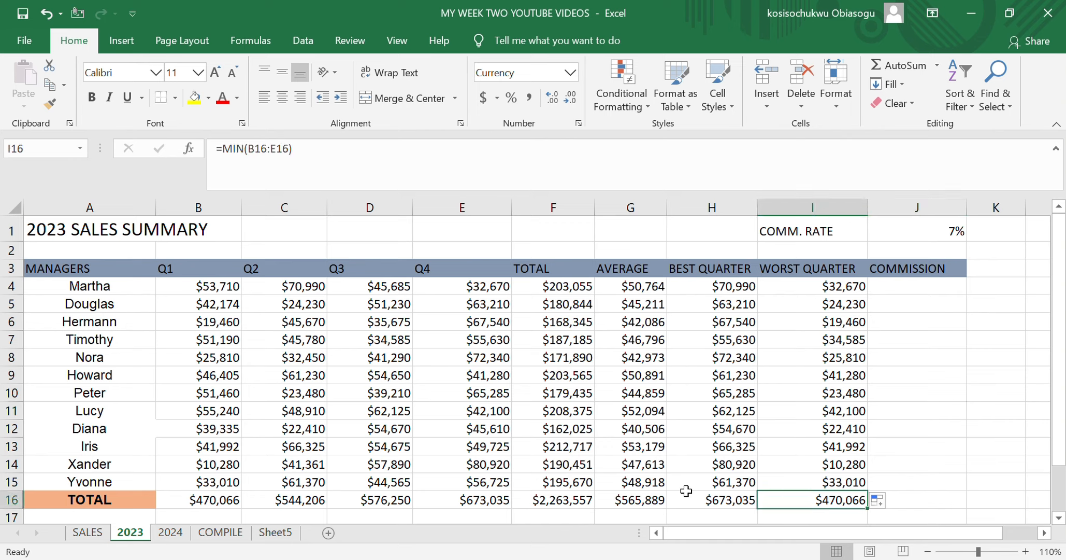
click(578, 501)
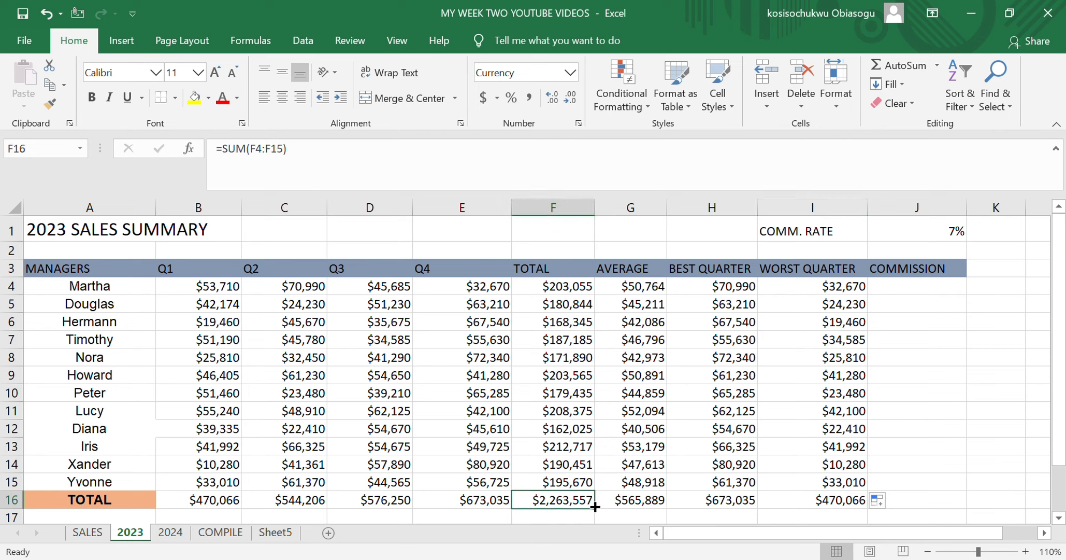
drag(594, 506, 594, 506)
click(650, 499)
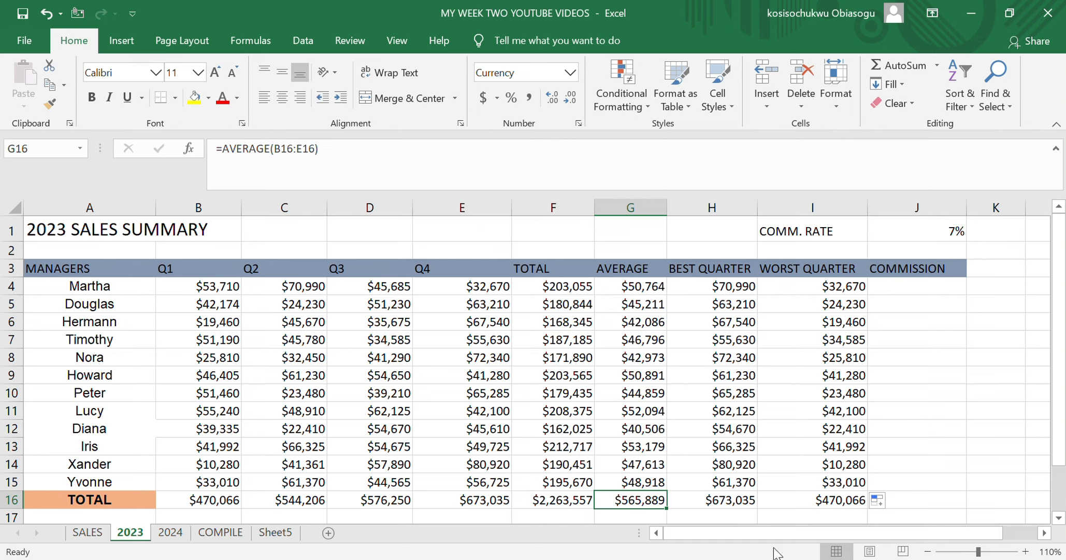
click(719, 500)
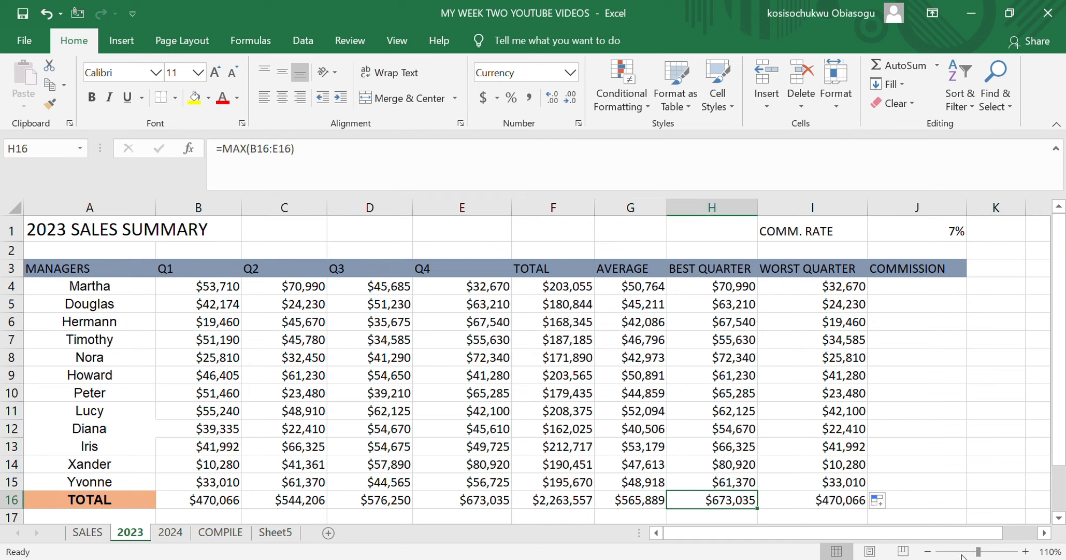
click(858, 501)
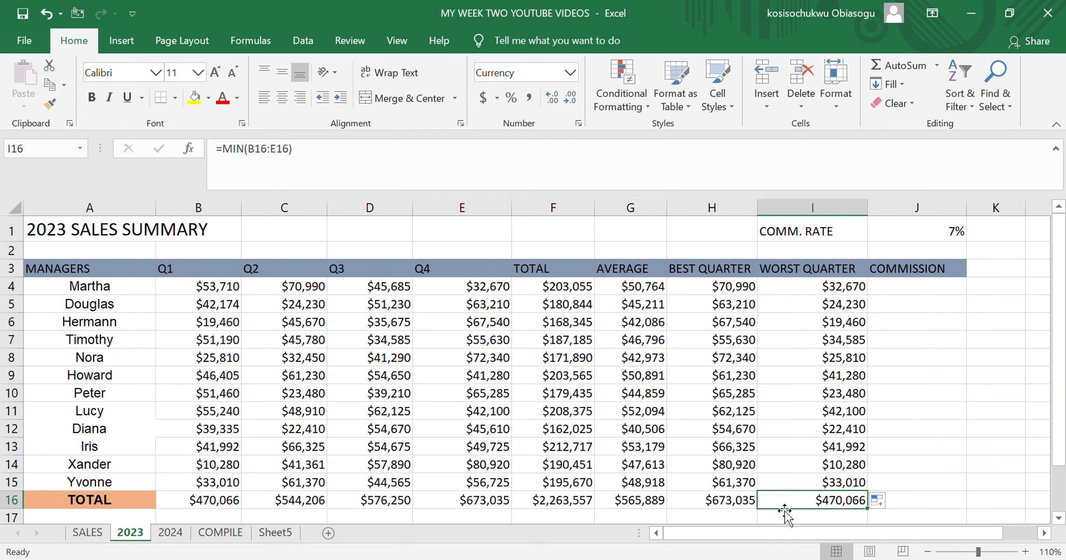
click(735, 505)
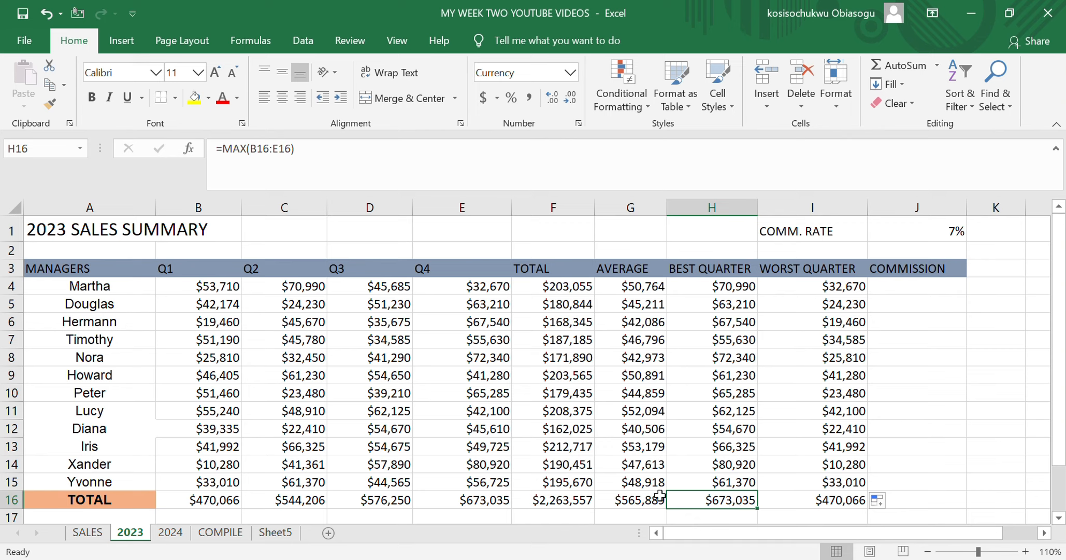
click(657, 498)
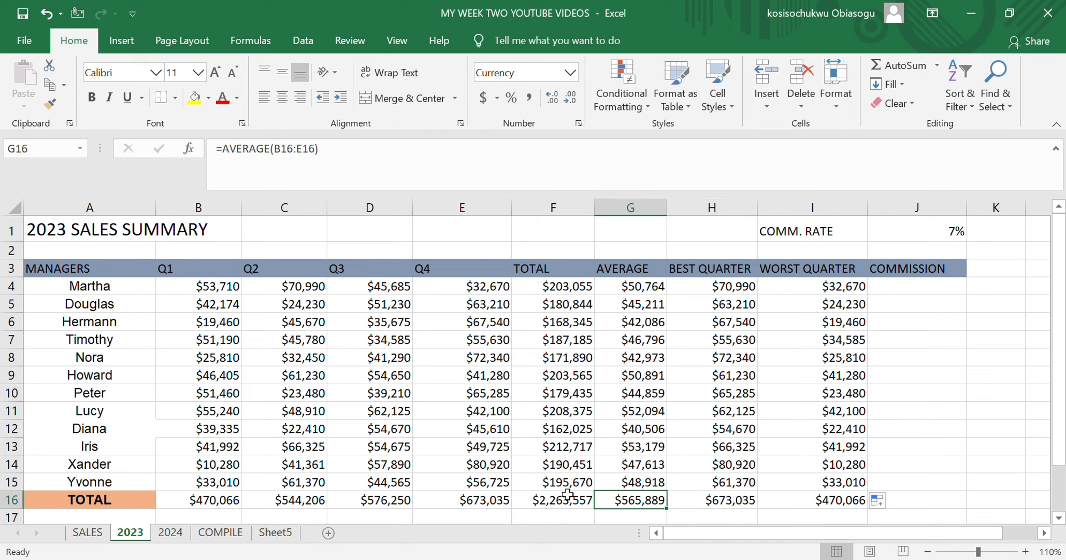
Fill the SUM formula in F16 across G16:I16 and check the formulas in those cells.
click(569, 500)
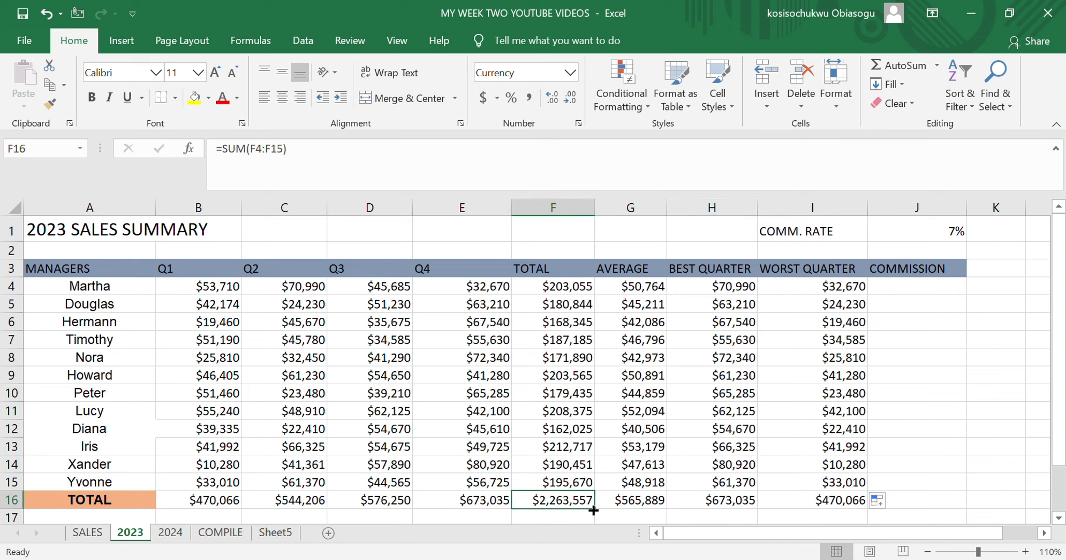
drag(593, 505, 866, 505)
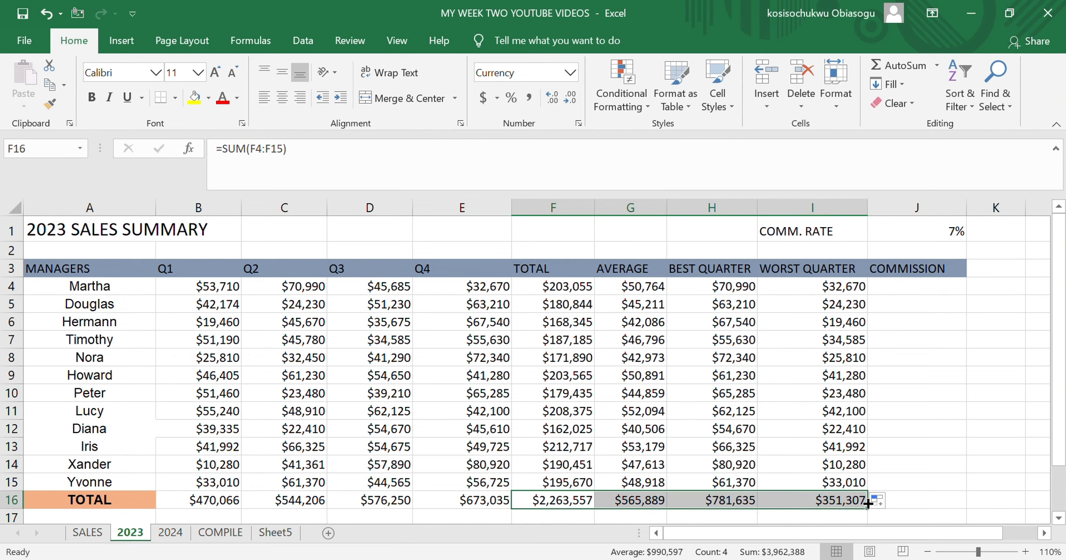
click(917, 458)
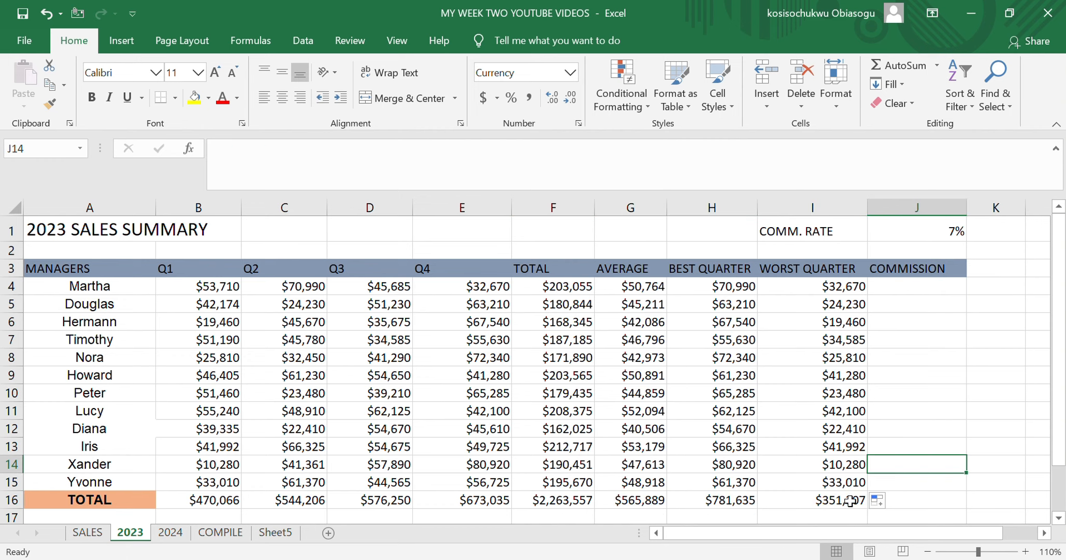
click(833, 507)
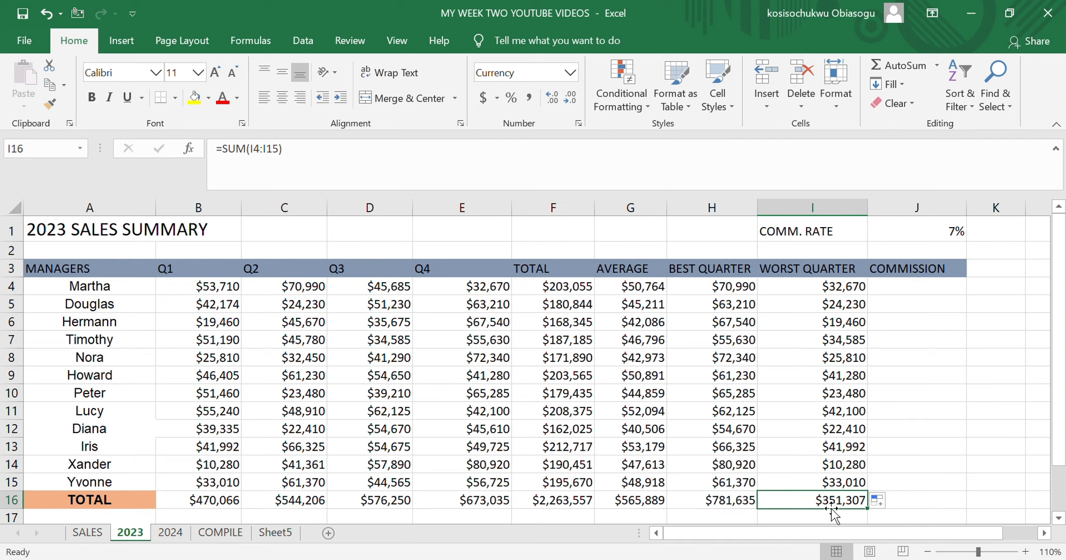
click(748, 498)
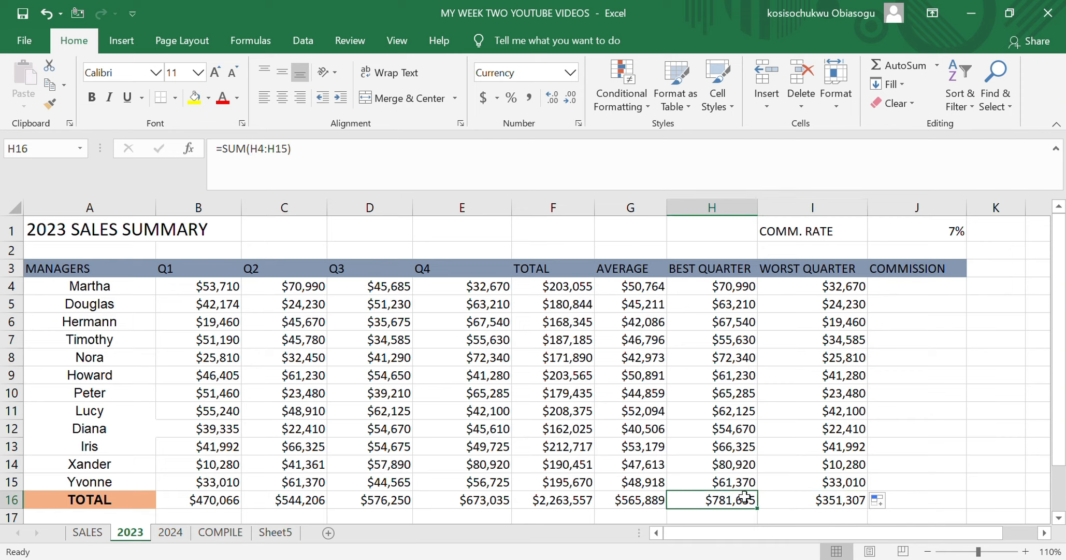
click(644, 496)
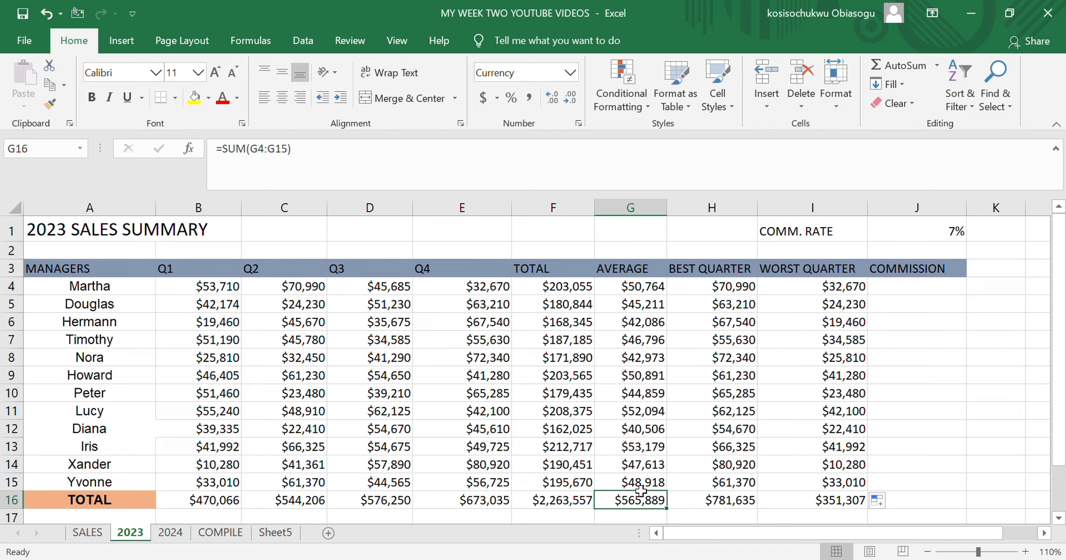
click(475, 20)
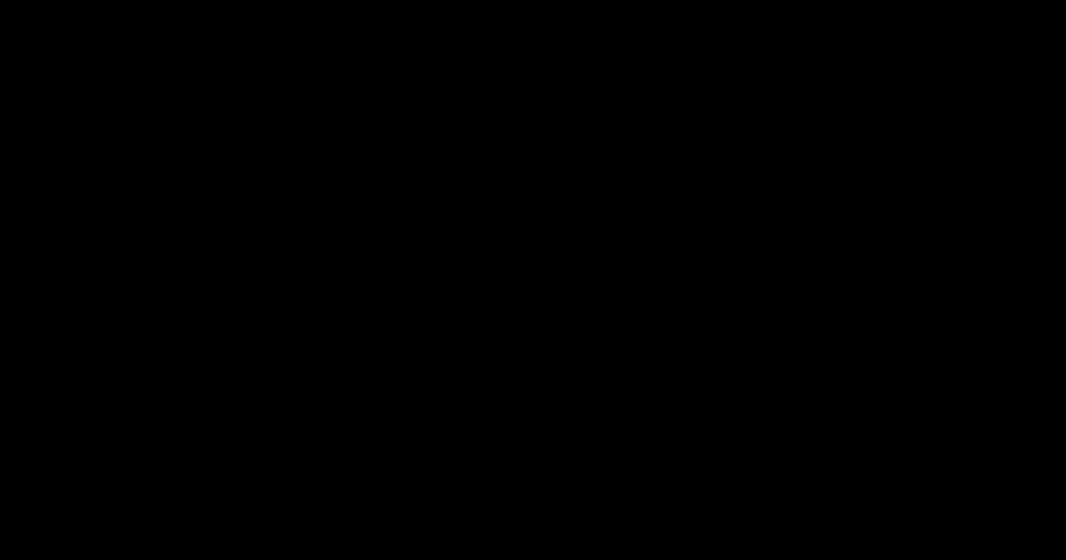